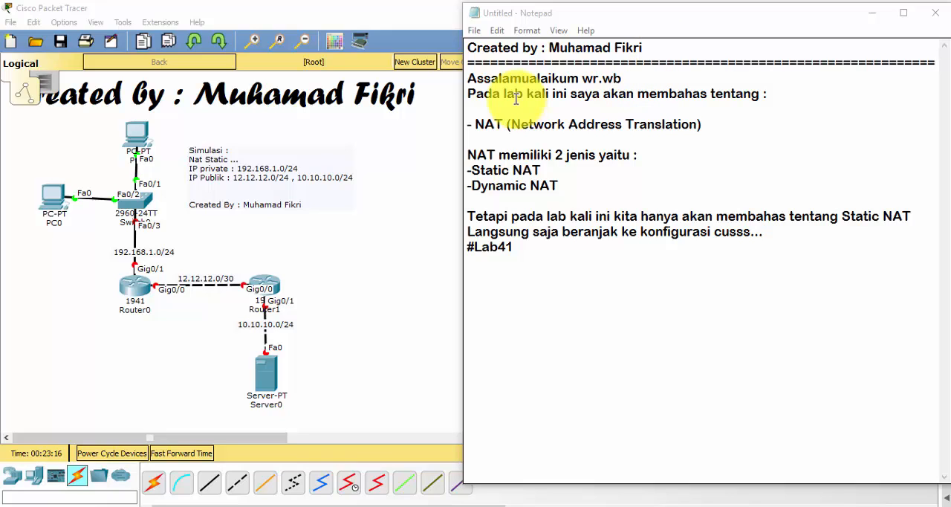
Read through the Notepad lab notes on NAT, its static and dynamic types, and the Static NAT focus of this lab
drag(515, 94, 706, 94)
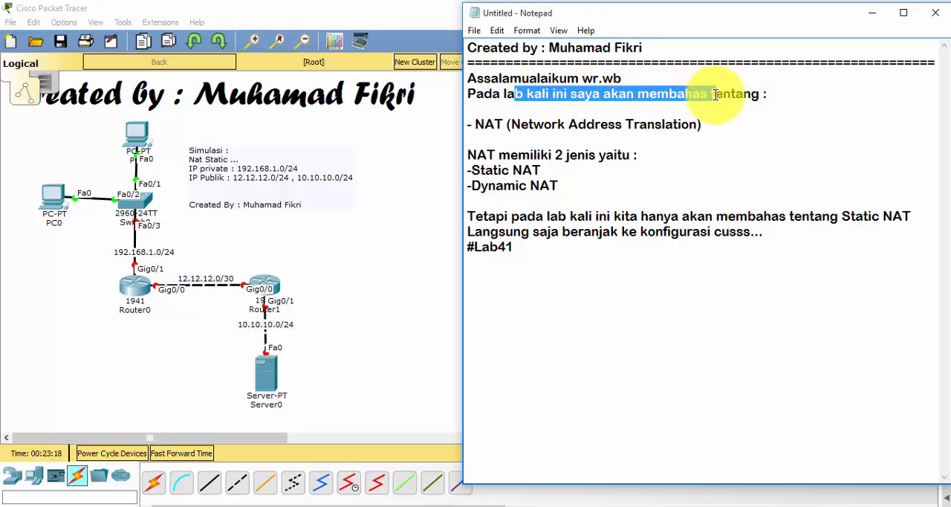
drag(738, 127, 508, 123)
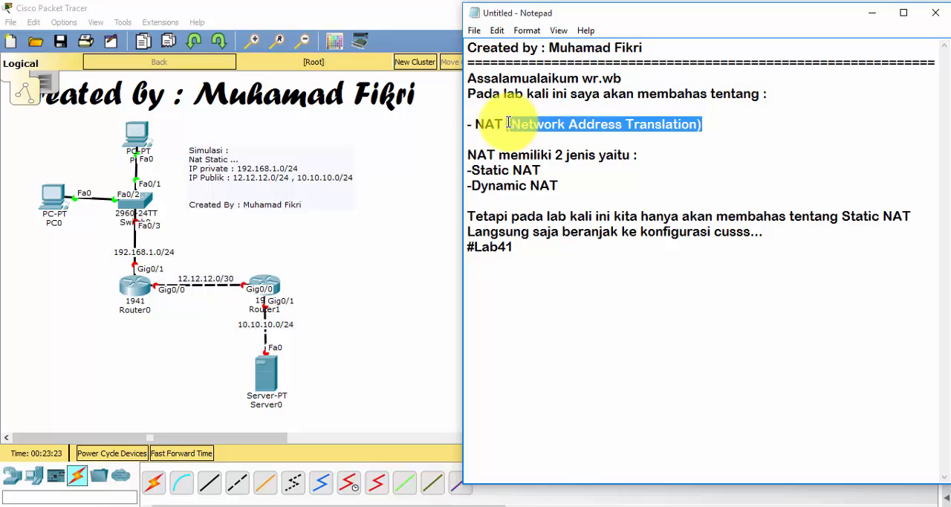
click(717, 124)
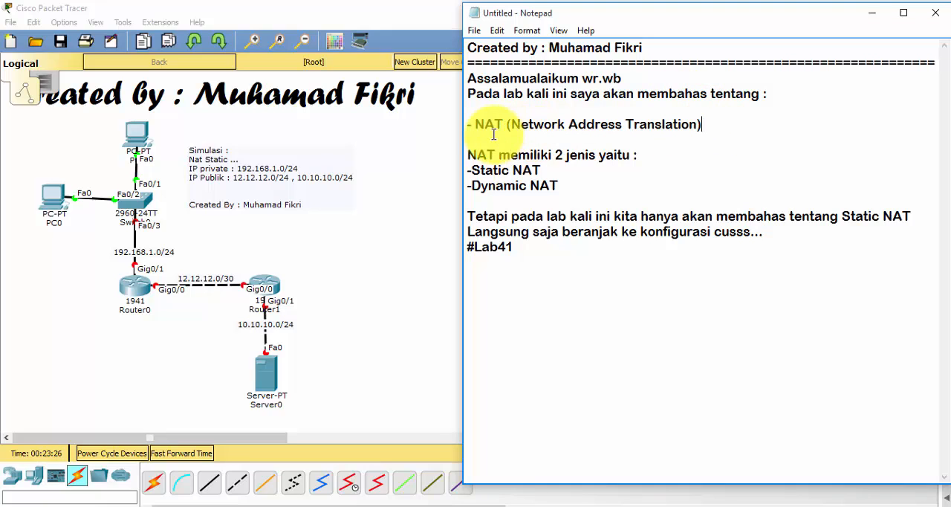
double_click(488, 124)
drag(639, 116, 707, 121)
click(708, 121)
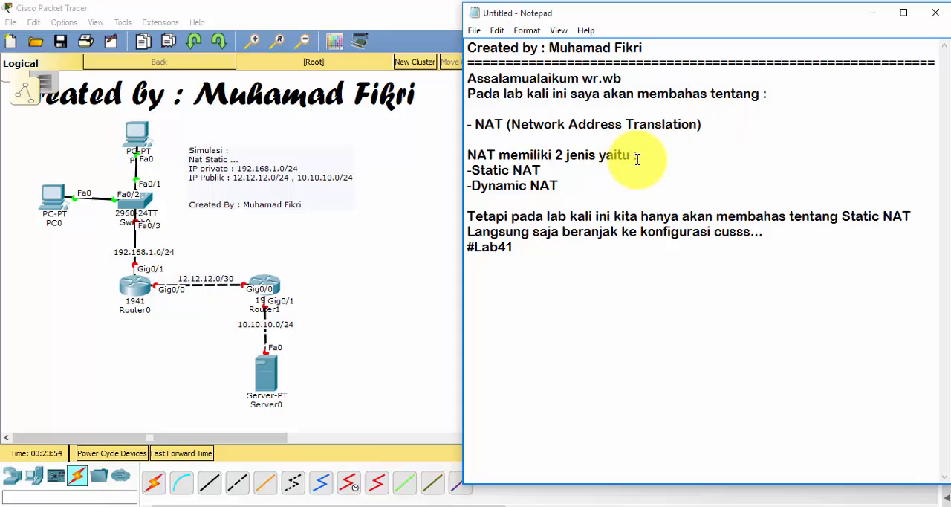
drag(637, 155, 475, 156)
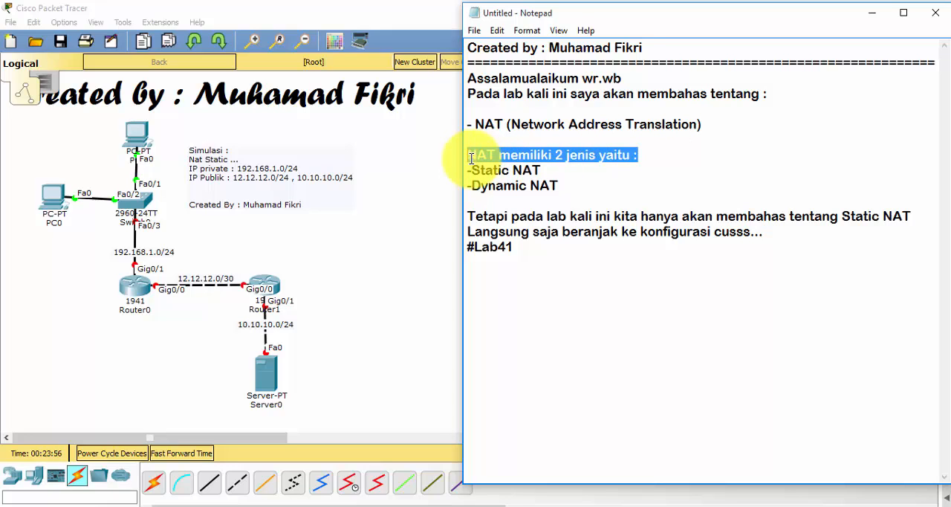
drag(541, 170, 468, 170)
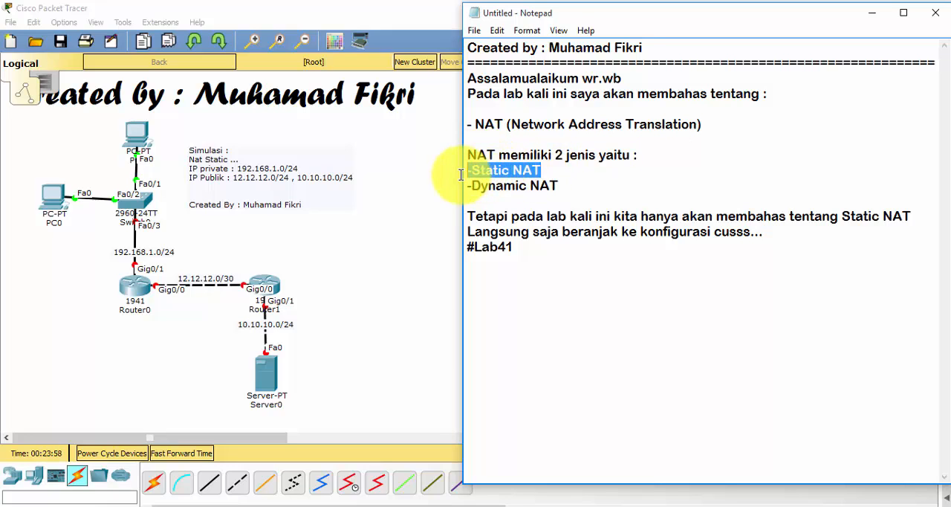
click(563, 186)
drag(563, 186, 472, 187)
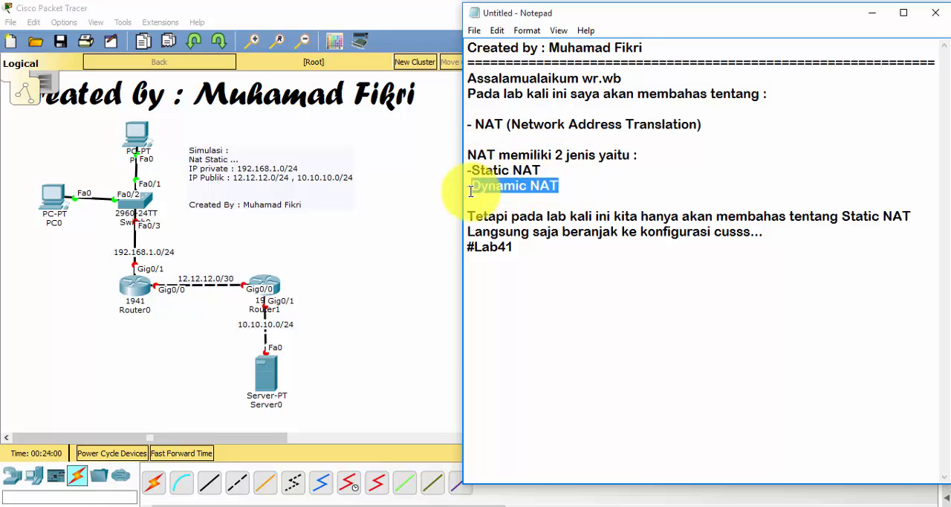
drag(585, 171, 468, 170)
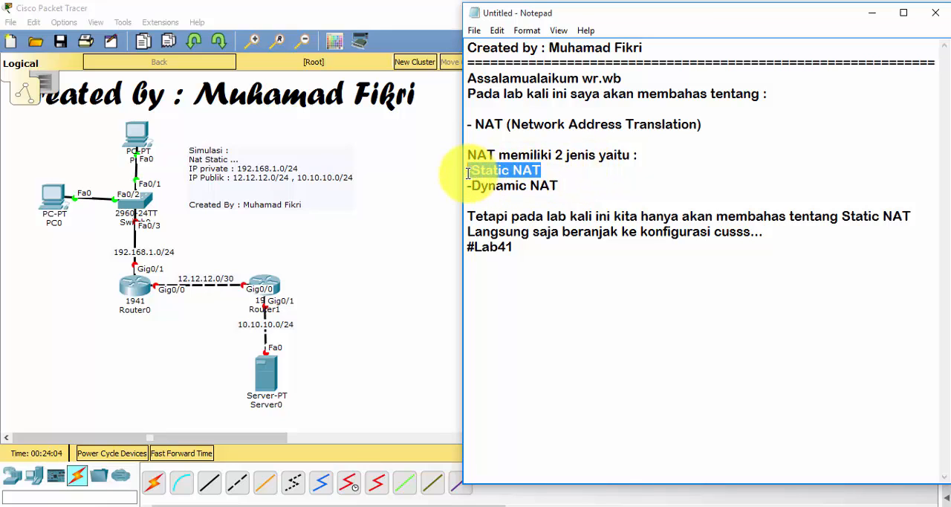
click(554, 169)
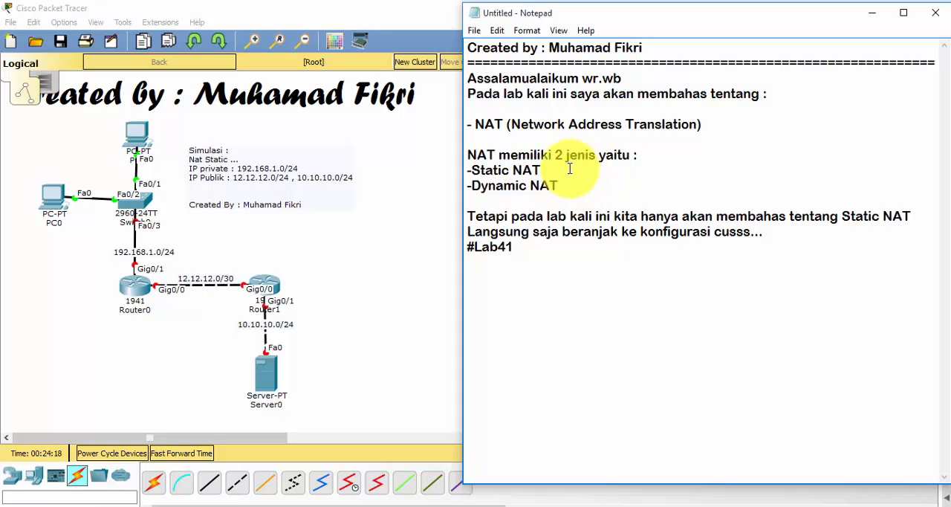
drag(557, 187, 468, 181)
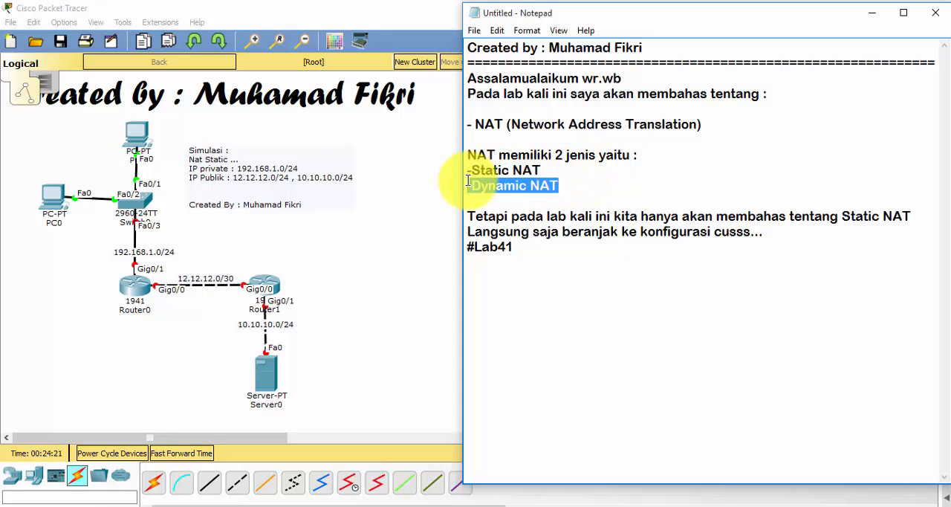
click(566, 185)
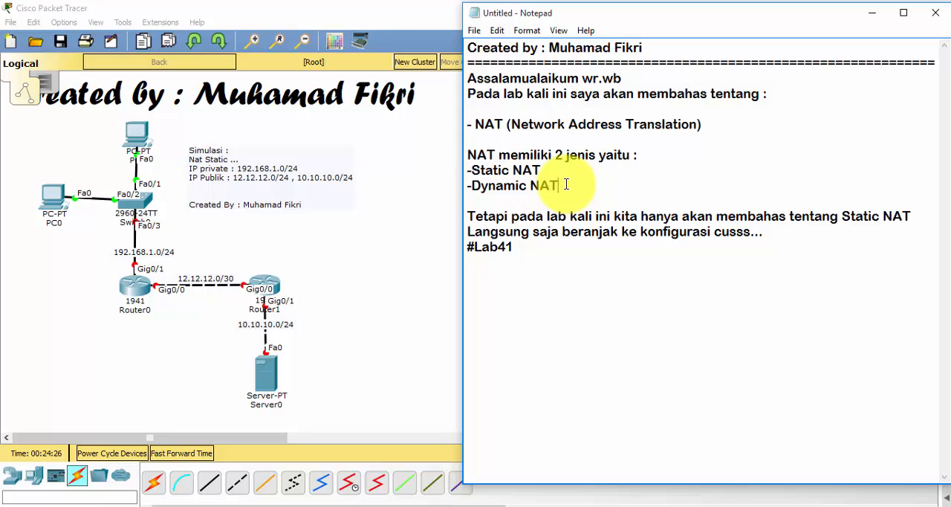
drag(565, 185, 469, 185)
click(547, 185)
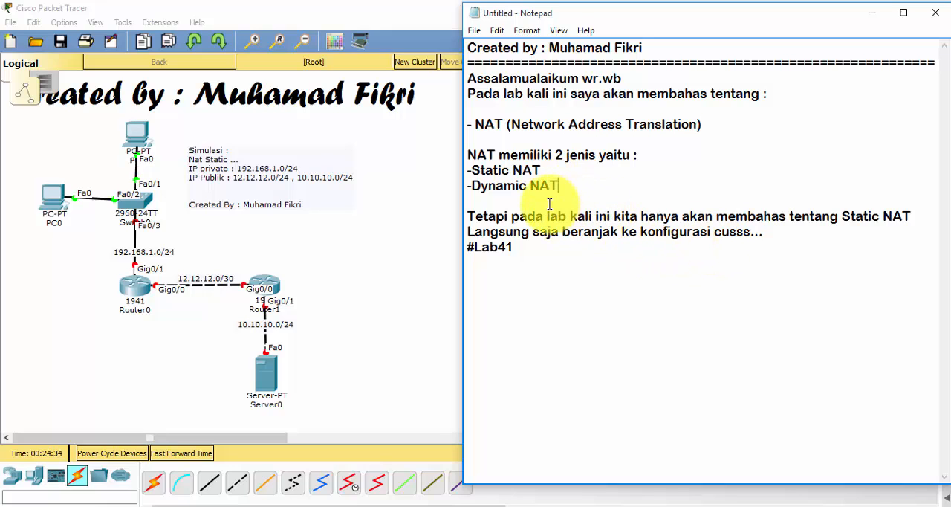
drag(555, 202, 893, 226)
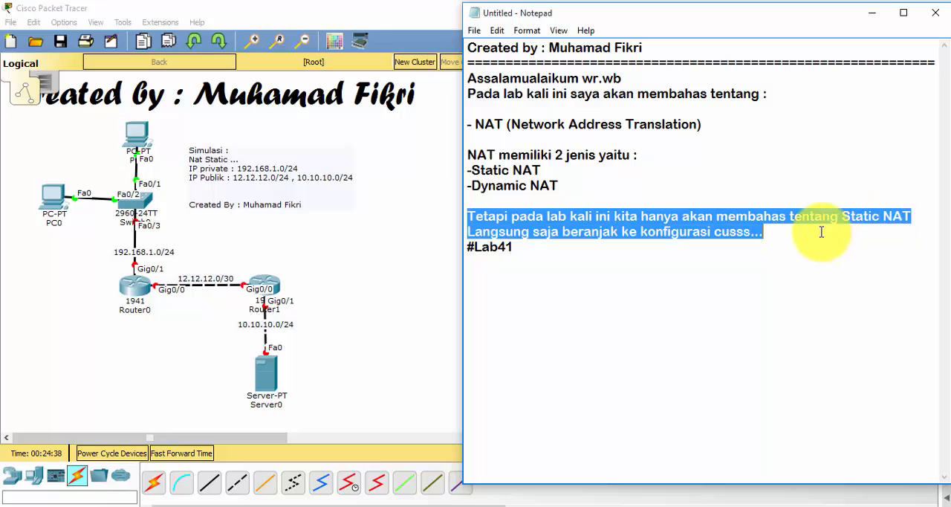
click(792, 240)
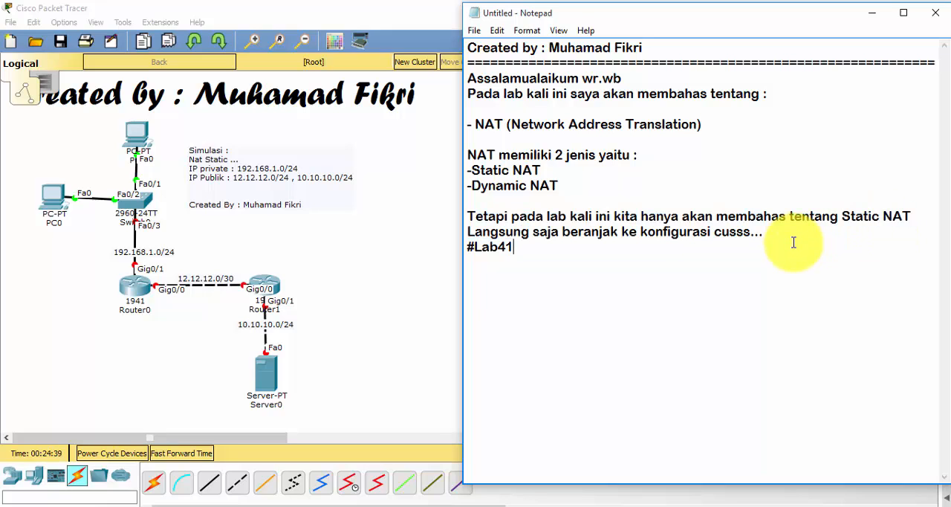
Switch to Cisco Packet Tracer, open Router0's command-line interface and widen its window beside the topology
click(347, 258)
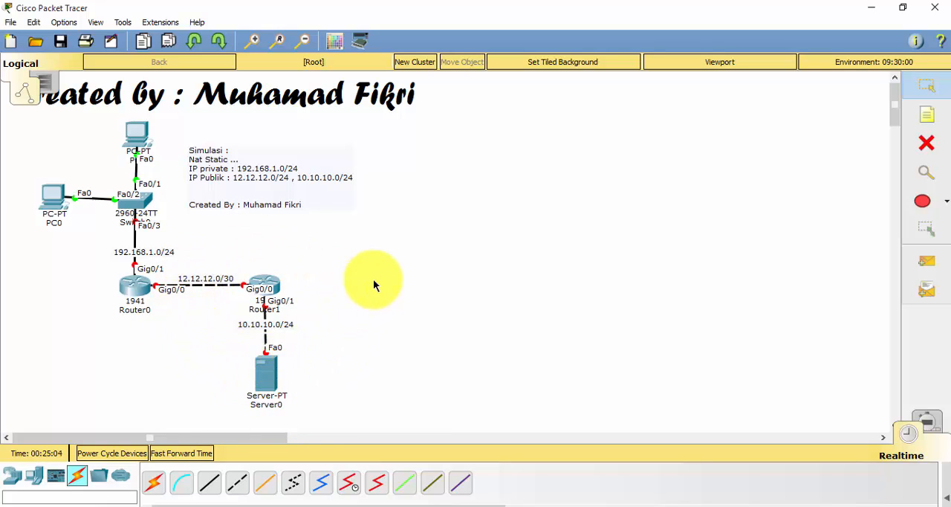
click(135, 287)
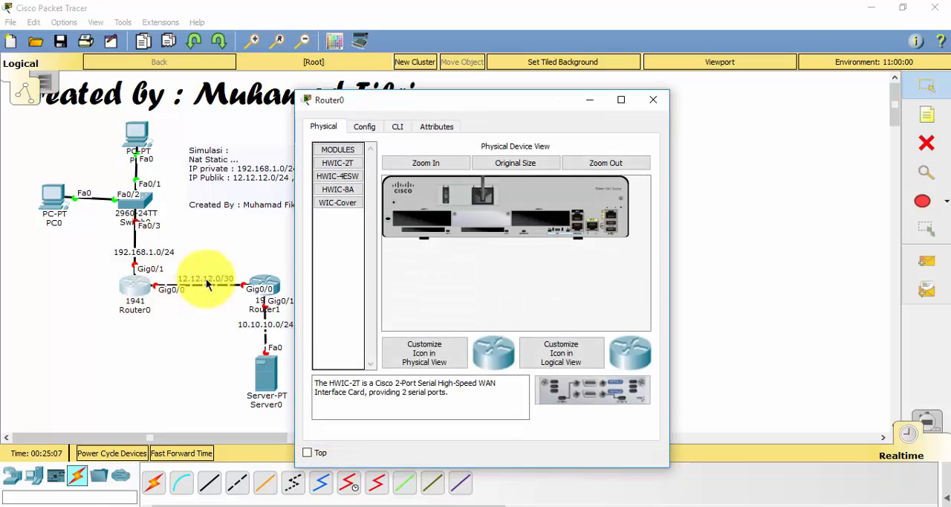
click(396, 128)
drag(439, 103, 497, 122)
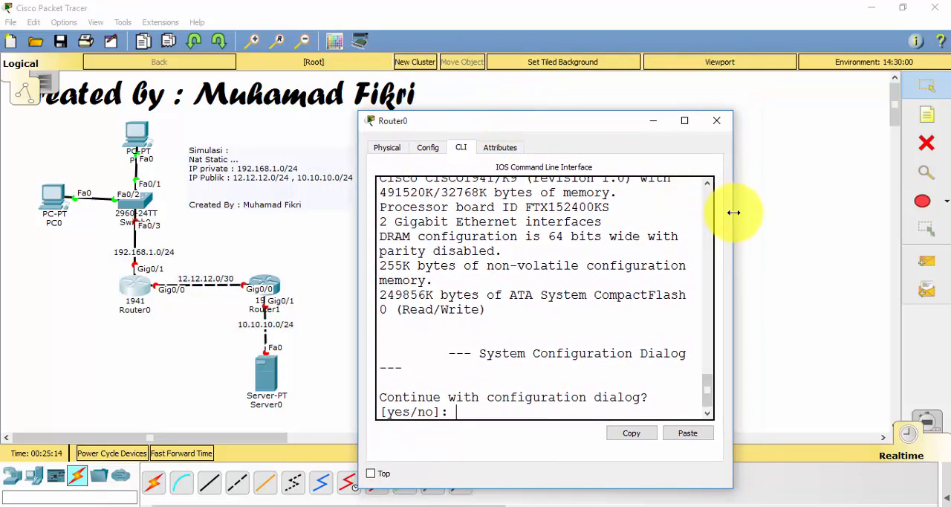
drag(734, 213, 892, 223)
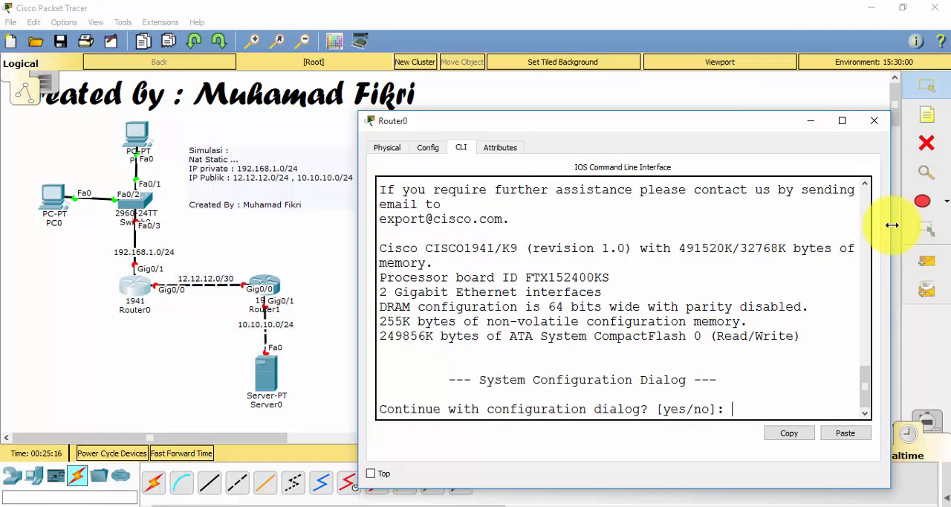
Decline Router0's initial configuration dialog and enter global configuration mode with en and conf t
text(n)
key(Return)
key(Return)
text(en)
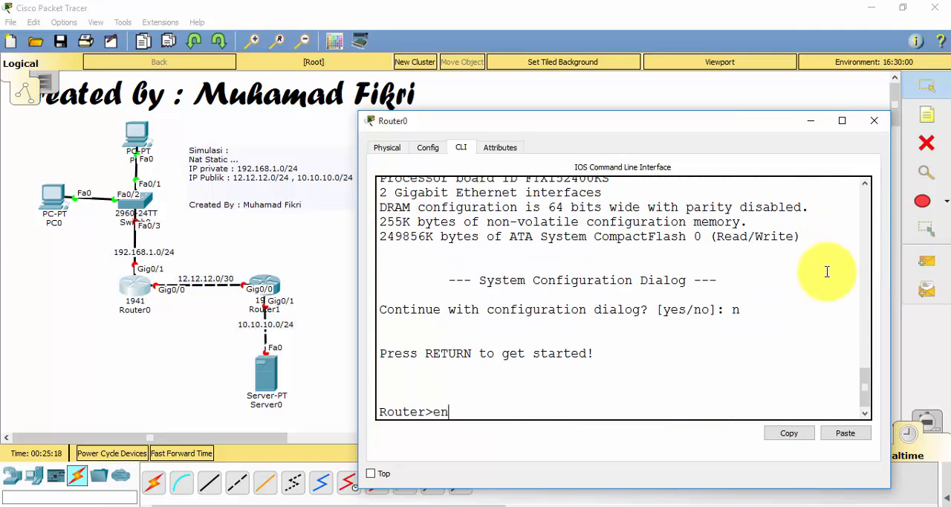
key(Return)
text(cofn t)
key(Return)
text(conf t)
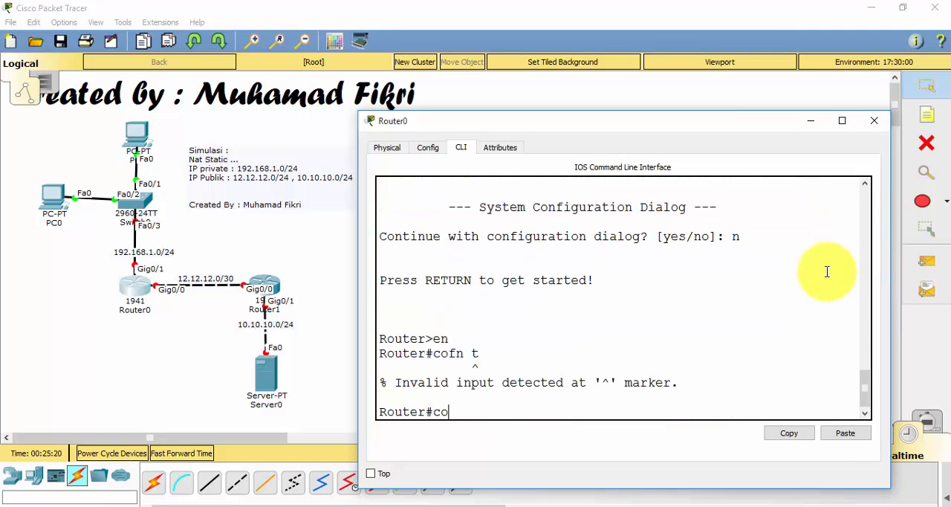
key(Return)
key(Return)
Set Router0's hostname to R1
text(ho)
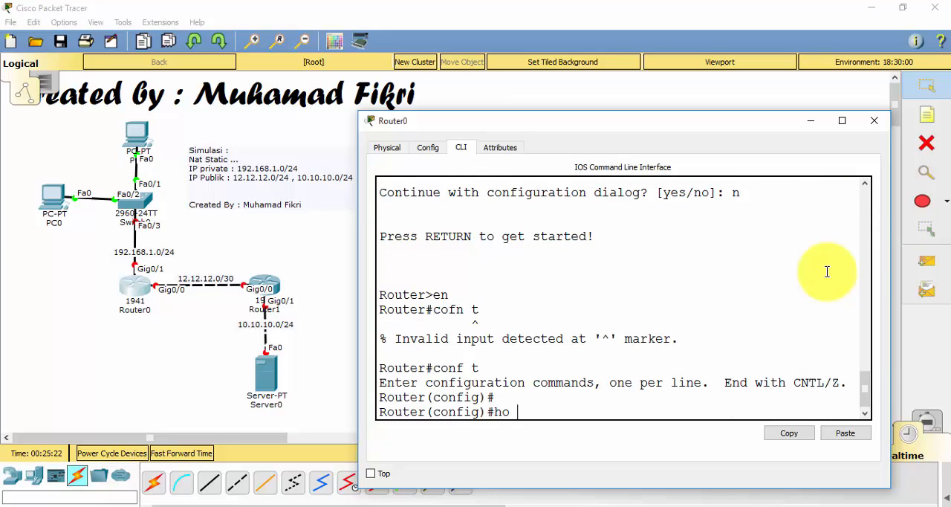
text( R1)
key(Return)
key(Return)
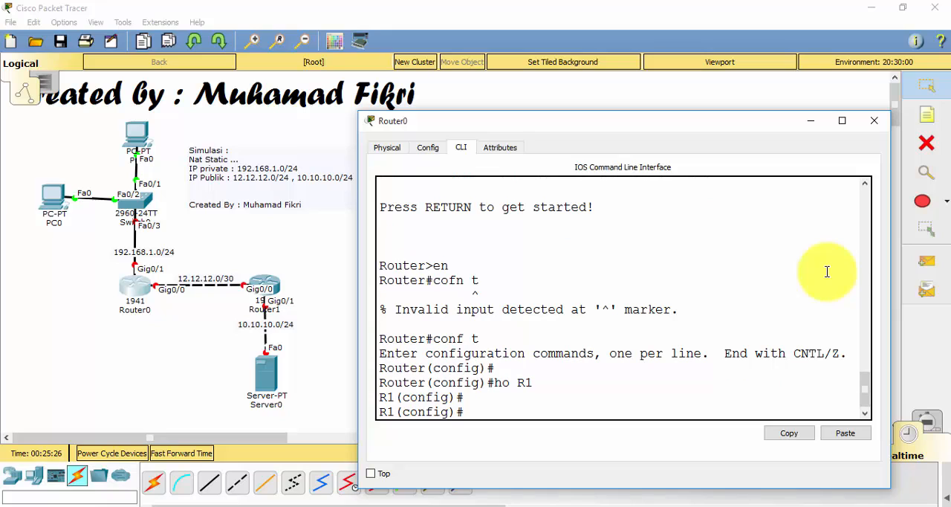
Assign IP address 192.168.1.1 with mask 255.255.255.0 to R1's interface g0/1
text(ip add)
key(BackSpace)
key(BackSpace)
key(BackSpace)
key(BackSpace)
key(BackSpace)
key(BackSpace)
text(int g0/1)
key(Return)
text(ip add 1)
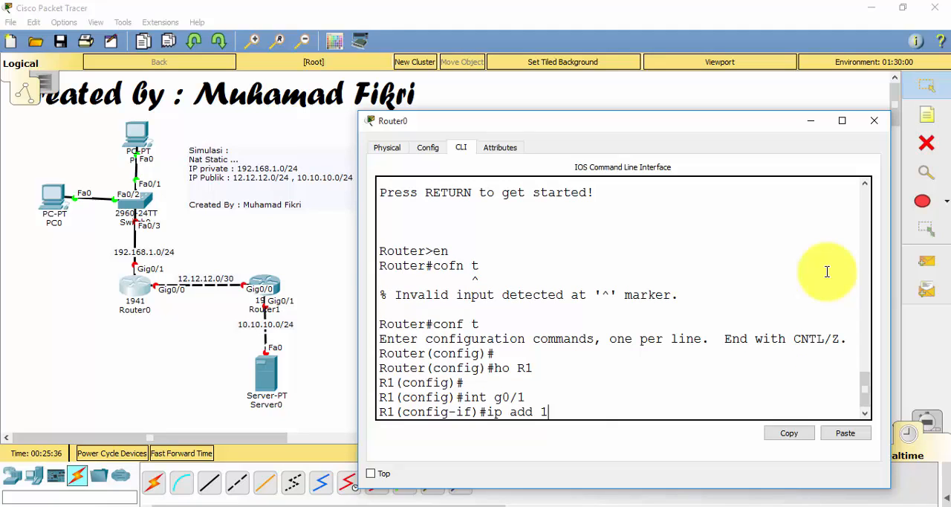
text(92.168.1.1 25)
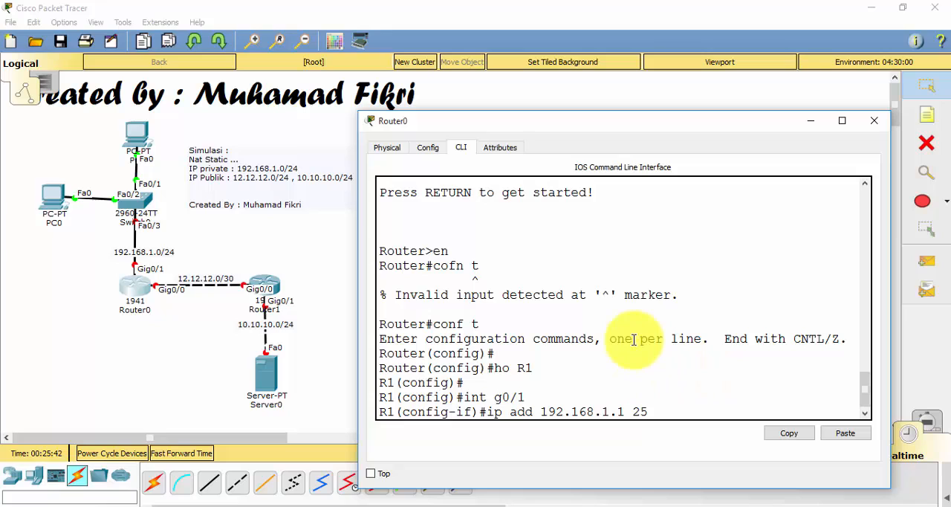
text(5.255.255.0)
key(Return)
Enable R1's interface g0/1 with no sh and return to global configuration mode
text(no sh)
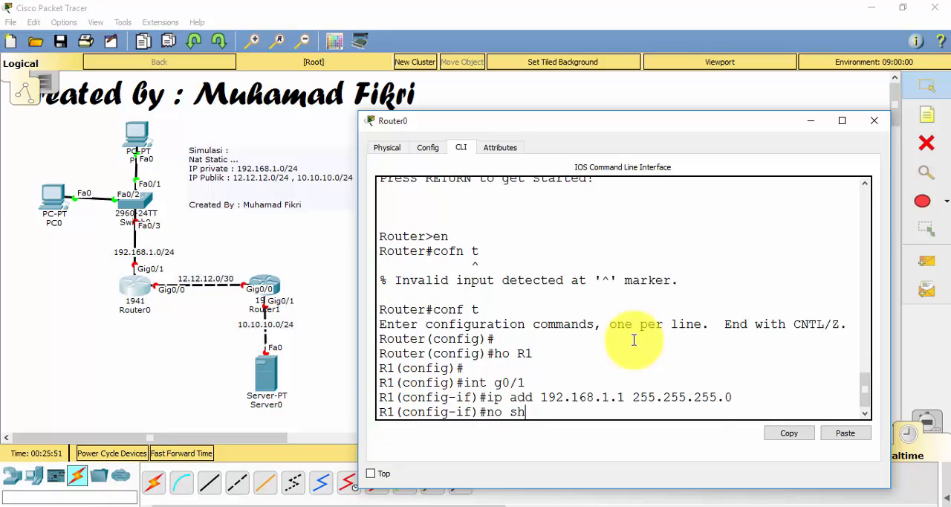
key(Return)
key(Return)
text(ex)
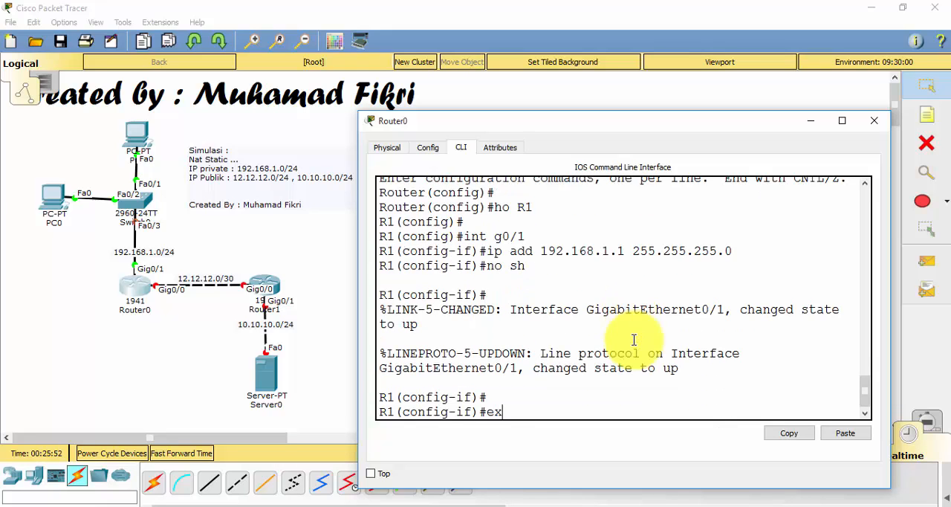
key(Return)
Assign IP address 12.12.12.1 with mask 255.255.255.252 to R1's interface g0/0
text(int )
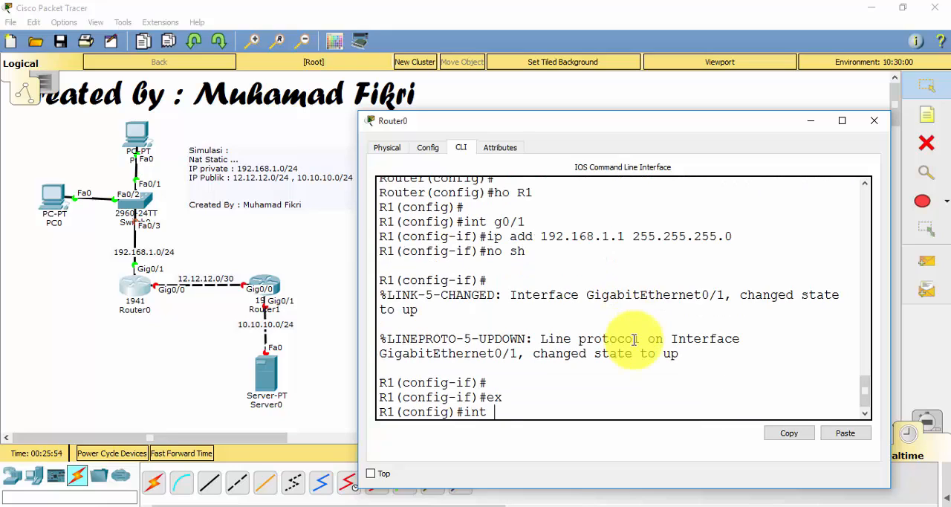
text(g0/0)
key(Return)
text(ip add)
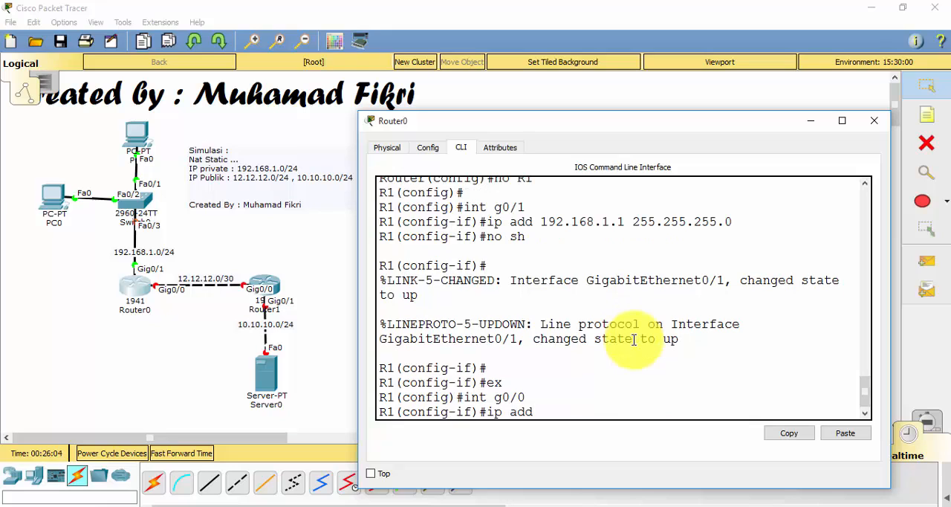
text( 12.12.12.1 255.255.25)
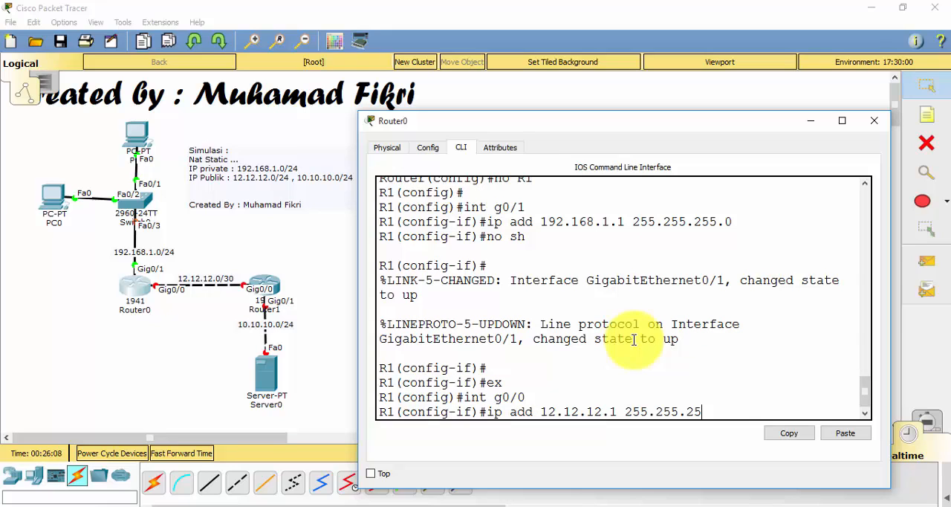
text(5.252)
key(Return)
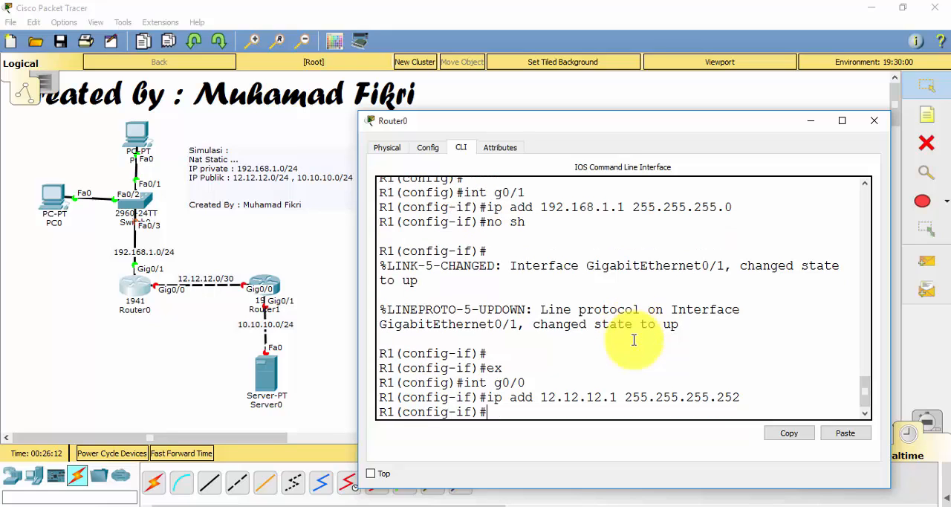
Enable R1's interface g0/0 with no sh and return to global configuration mode
text(no sh)
key(Return)
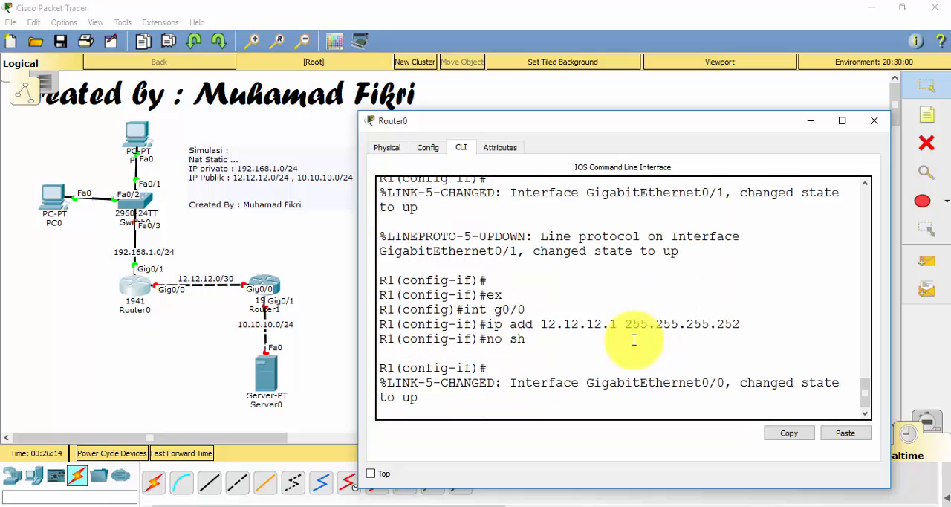
text(ex)
key(Return)
key(Return)
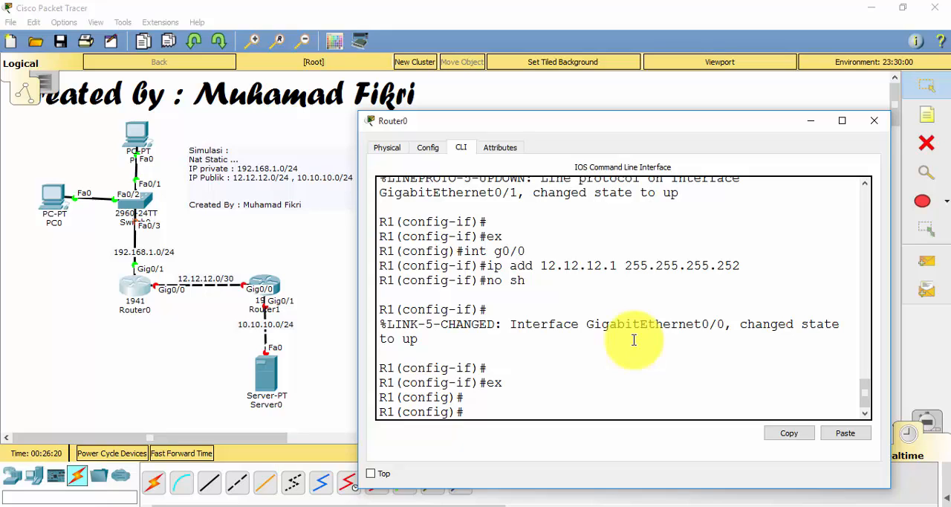
Minimize the Router0 window and open Router1's command-line interface
click(813, 121)
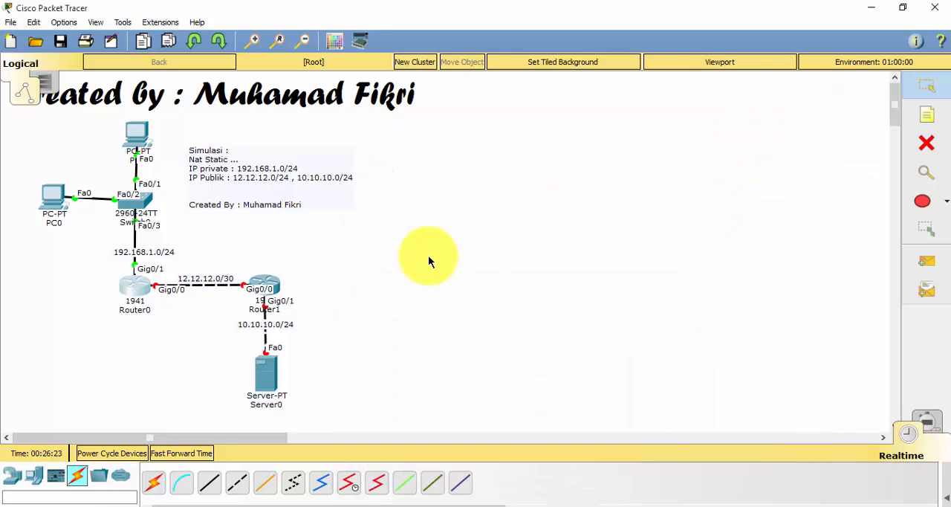
click(274, 288)
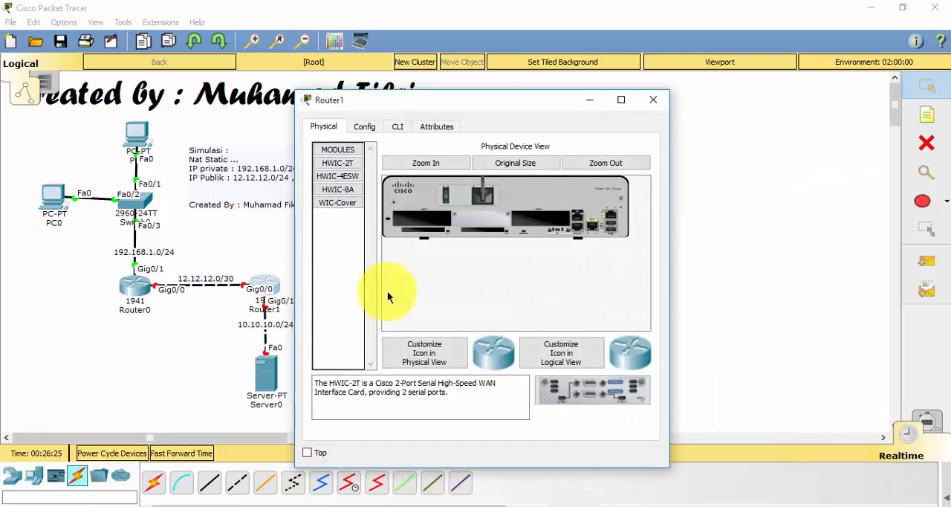
click(400, 126)
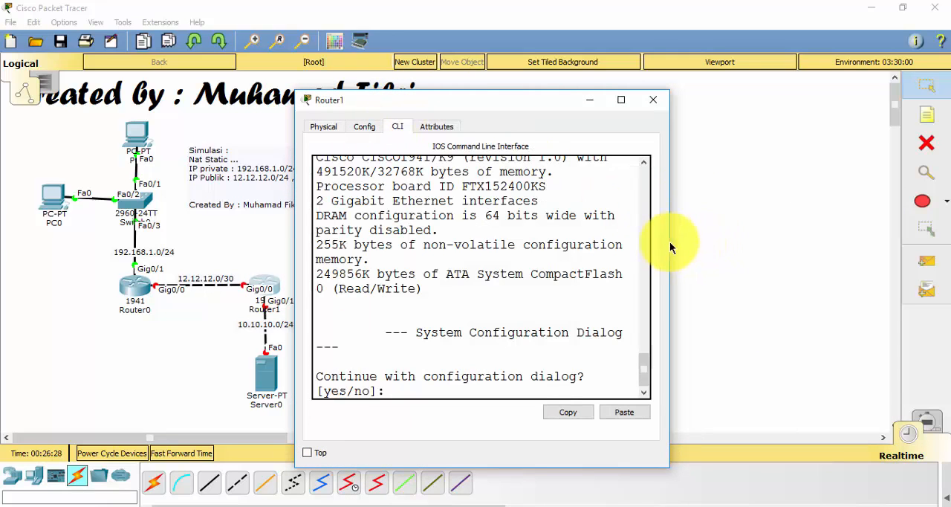
Enlarge and reposition the Router1 window, and decline the initial configuration dialog with n
drag(669, 241, 835, 250)
drag(654, 96, 721, 133)
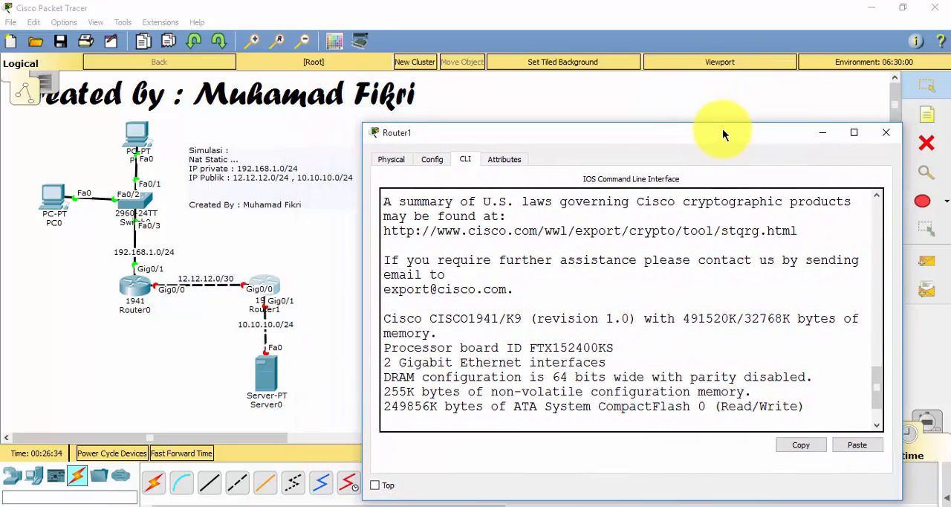
key(Return)
key(Return)
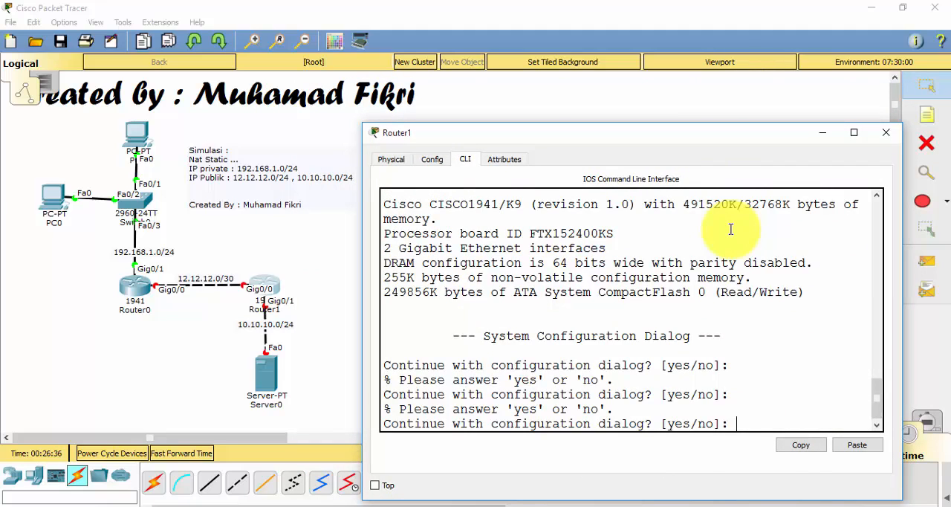
text(n)
Enter global configuration mode on Router1 and set its hostname to R2
key(Return)
text(en)
key(Return)
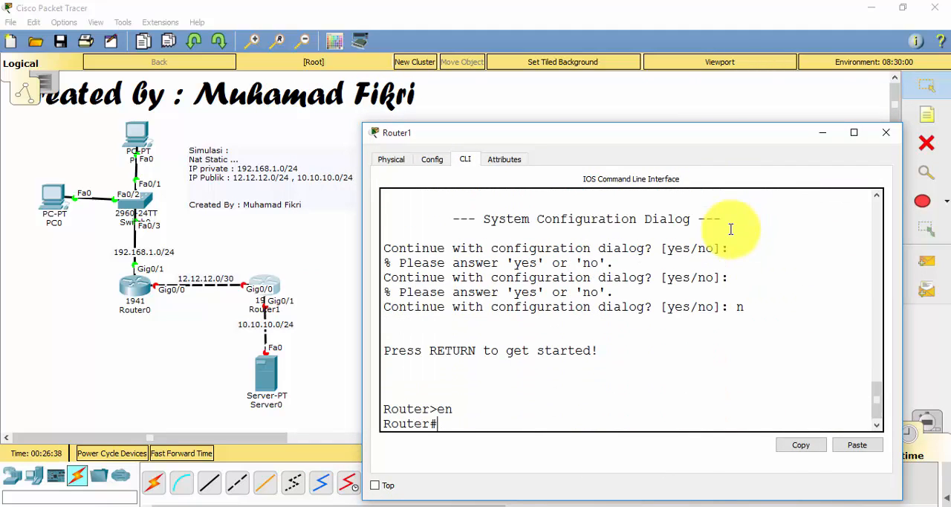
text(conf t)
key(Return)
key(Return)
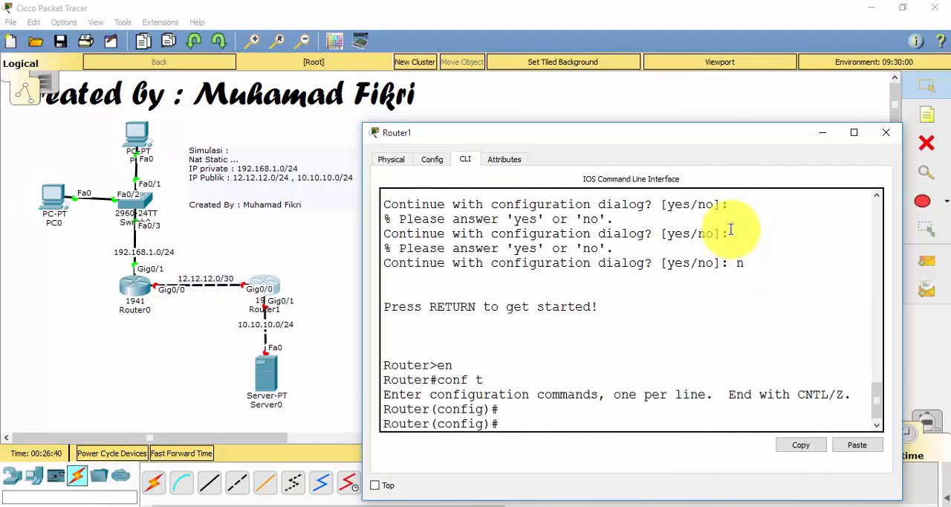
text(ho R2)
key(Return)
key(Return)
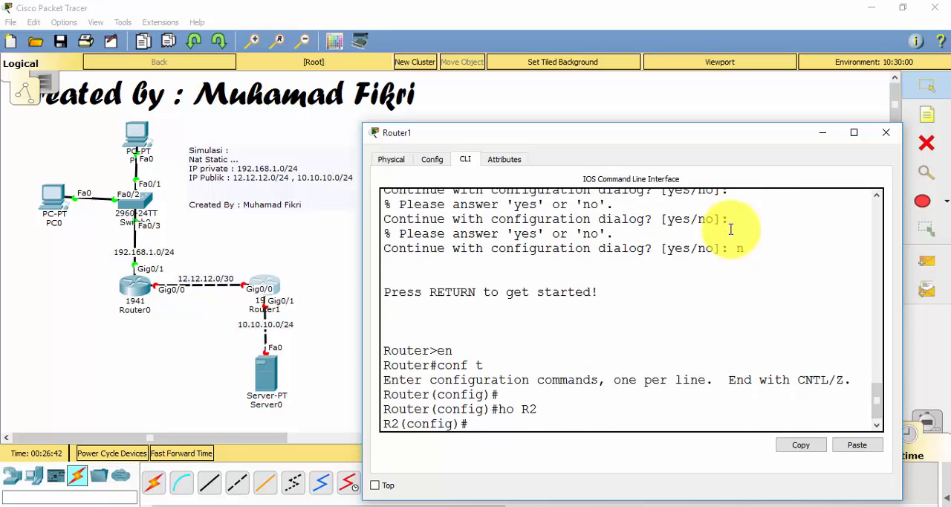
Assign IP address 10.10.10.1 with mask 255.255.255.0 to R2's interface g0/1
text(int)
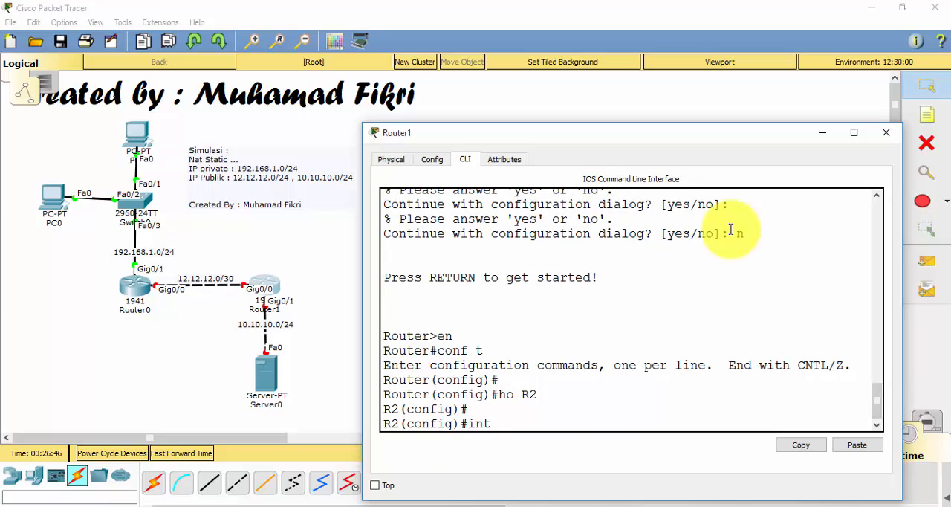
text( g0/1)
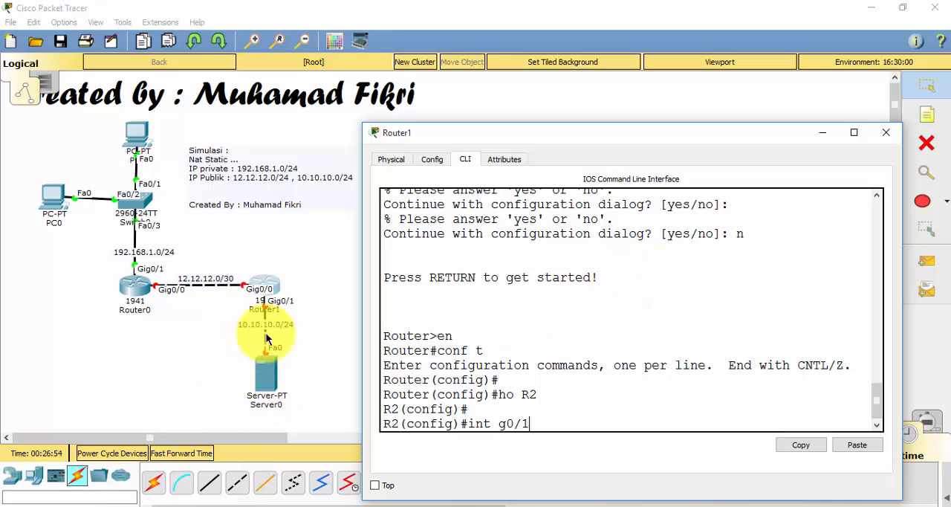
key(Return)
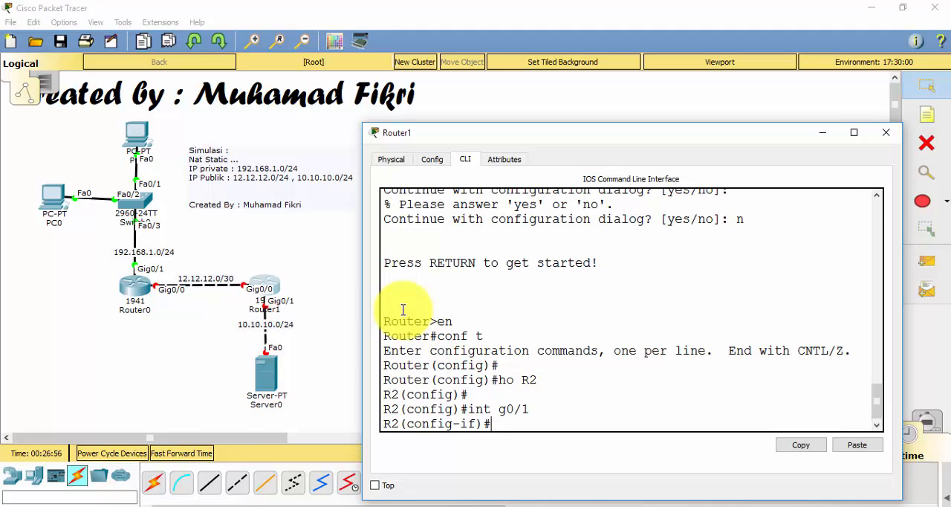
text(ipad)
key(BackSpace)
key(BackSpace)
text(add 10.10.1)
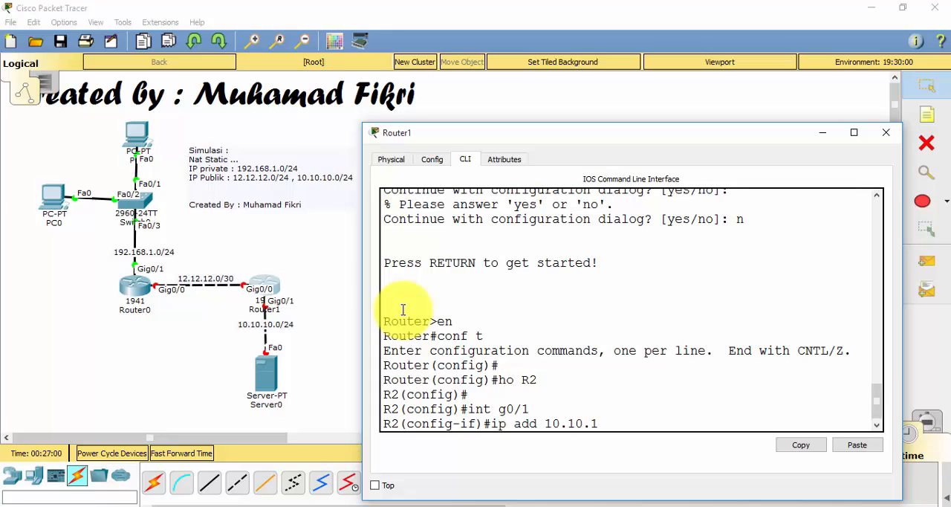
text(0.1 255.255.255.0)
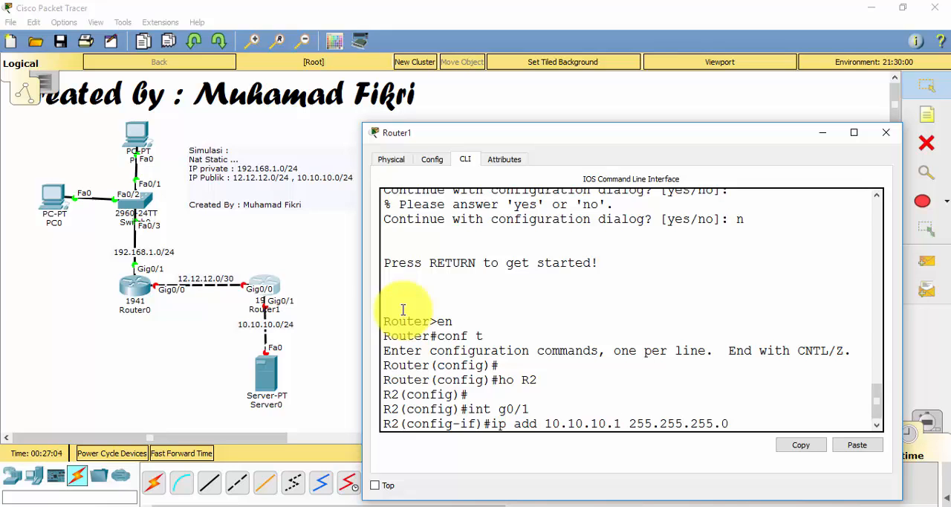
key(Return)
Enable R2's interface g0/1 with no sh and return to global configuration mode
text(no sh)
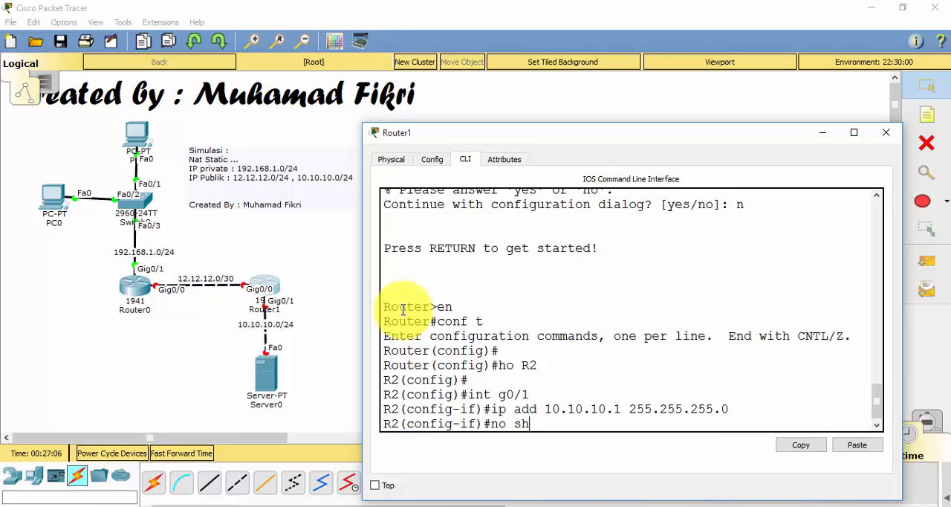
key(Return)
key(Return)
text(ex)
key(Return)
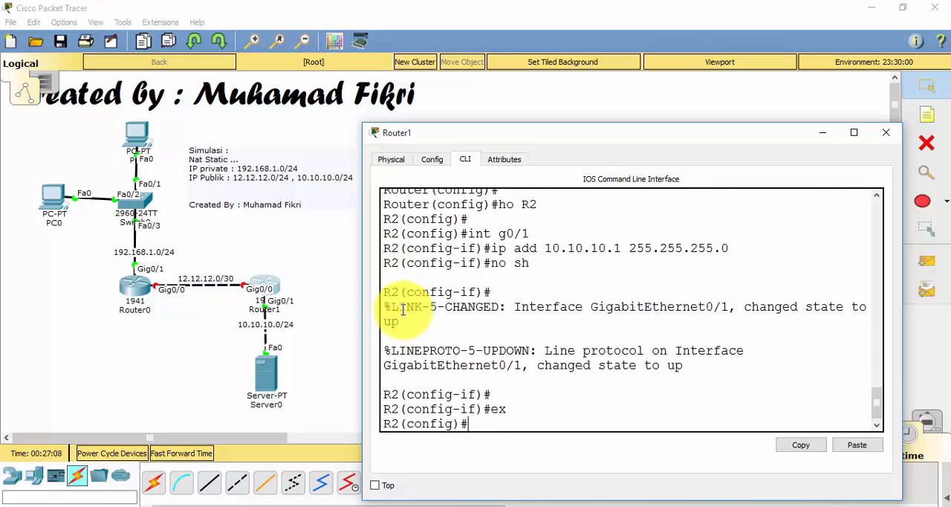
Assign IP address 12.12.12.2 with mask 255.255.255.252 to R2's interface g0/0
text(int g0/)
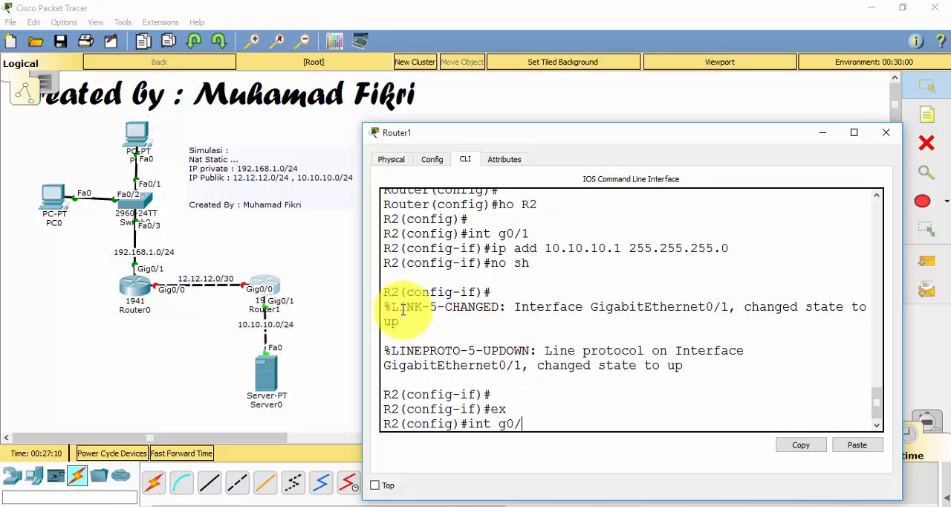
text(0)
key(Return)
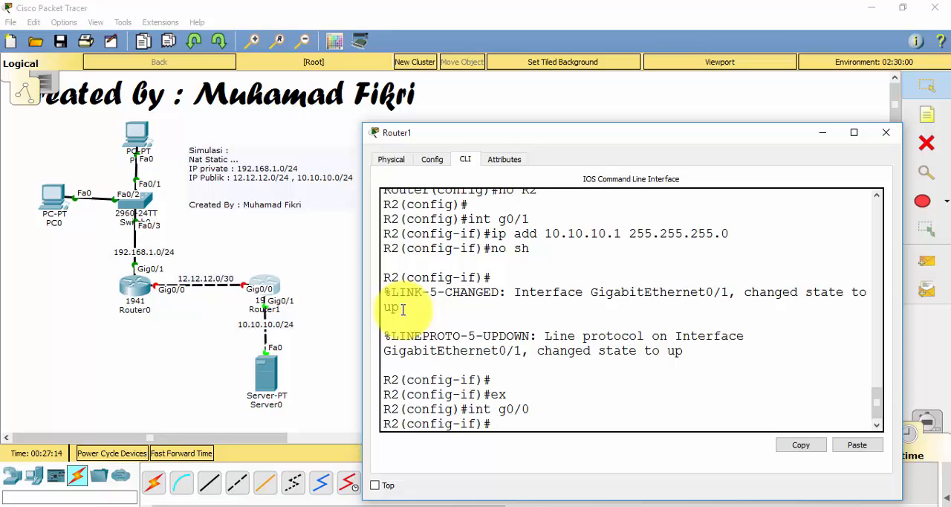
text(ip add 12.12.1)
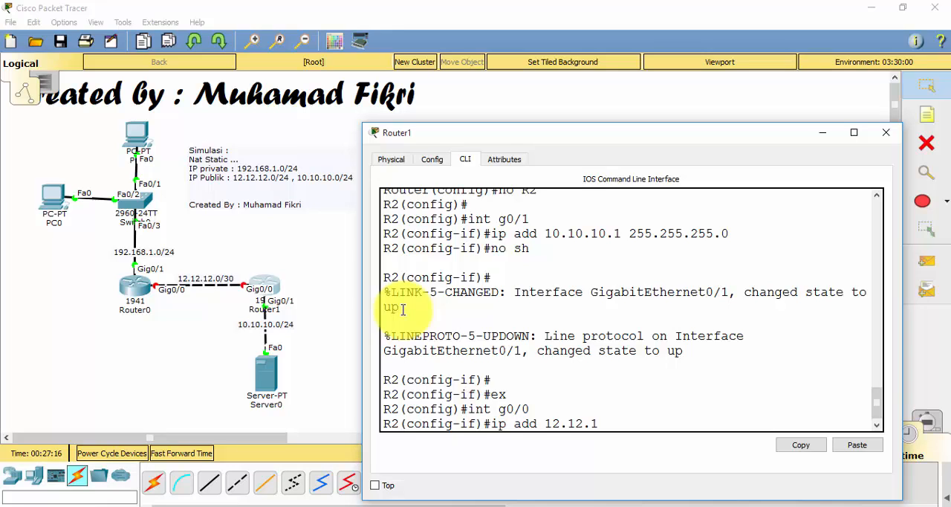
text(2.2 255.255.255.0)
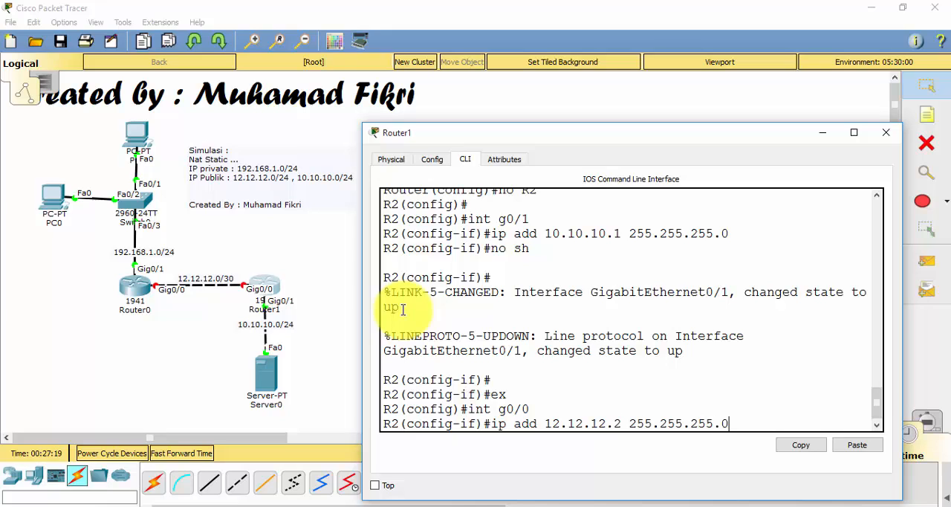
key(BackSpace)
text(252)
key(Return)
Enable R2's interface g0/0 with no sh and return to global configuration mode
text(no sh)
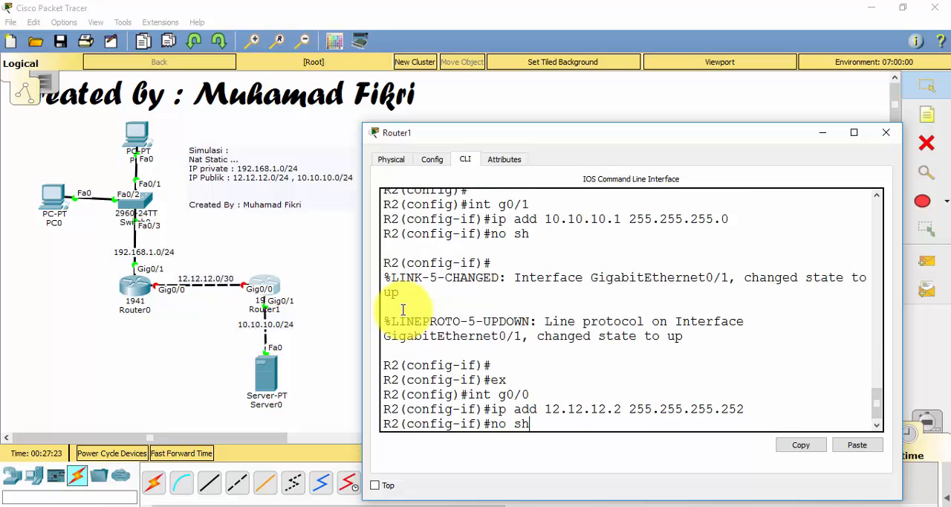
key(Return)
text(ex)
key(Return)
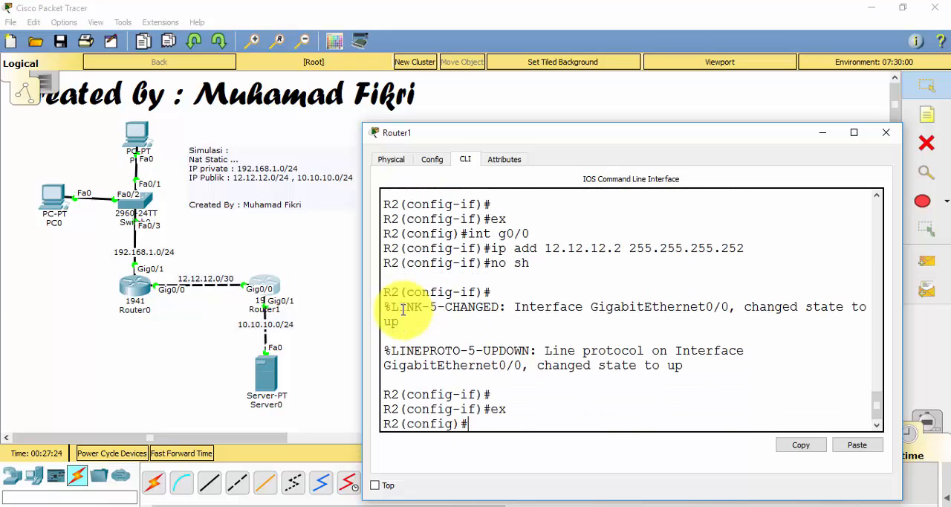
key(Return)
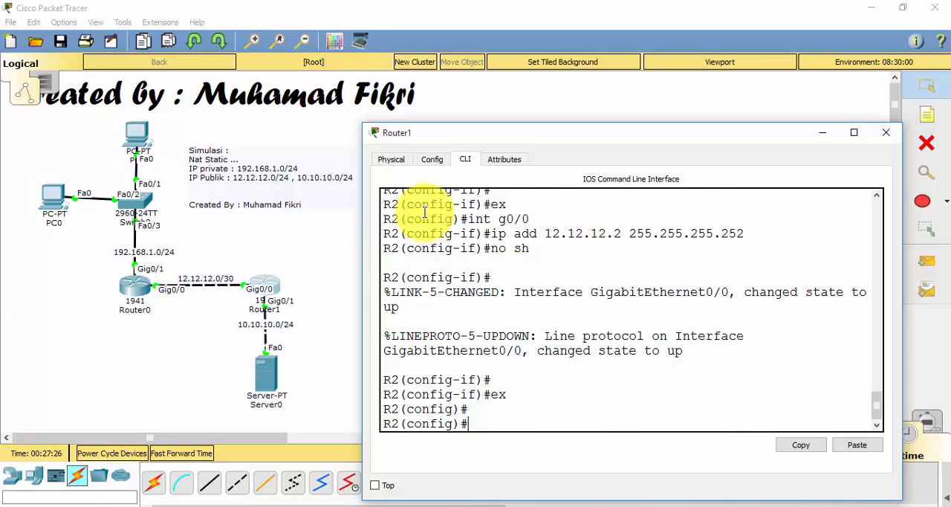
Minimize the Router1 window and bring up Router0's command line at R1's global configuration prompt
click(828, 137)
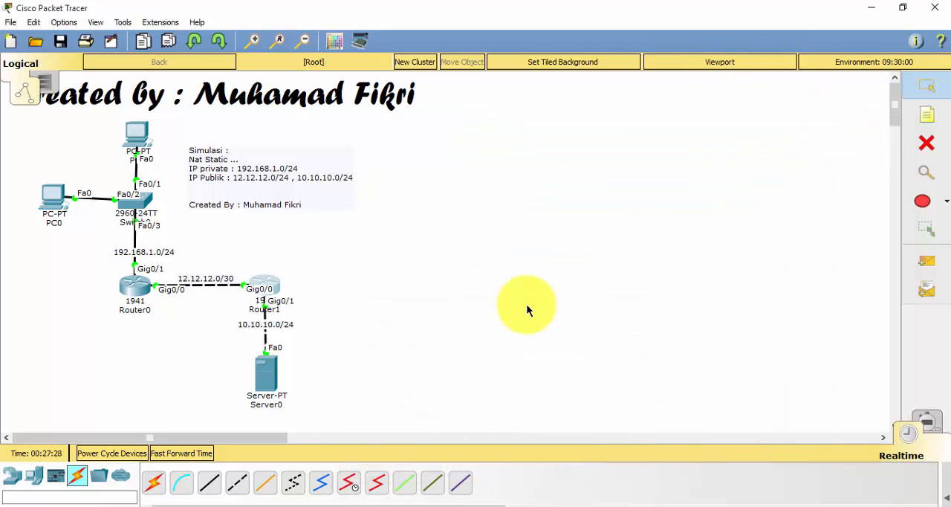
click(140, 290)
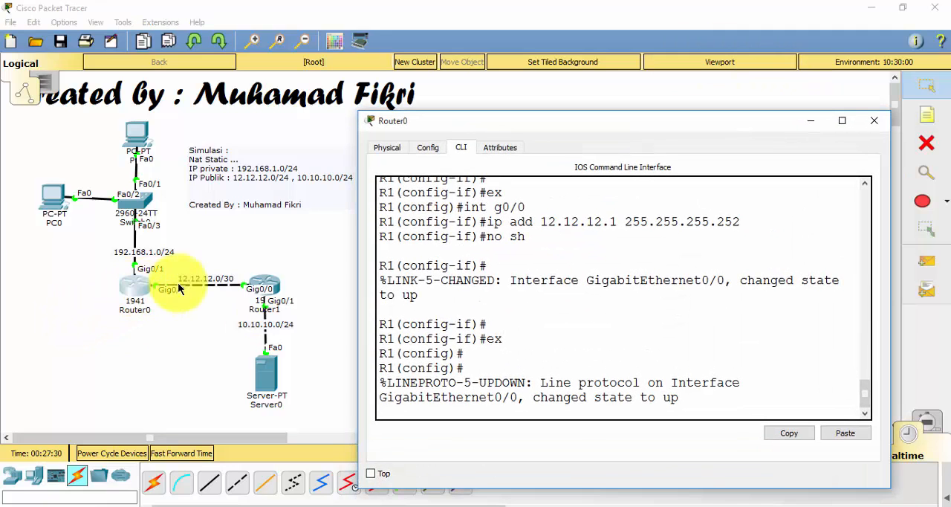
key(Return)
key(Return)
key(Return)
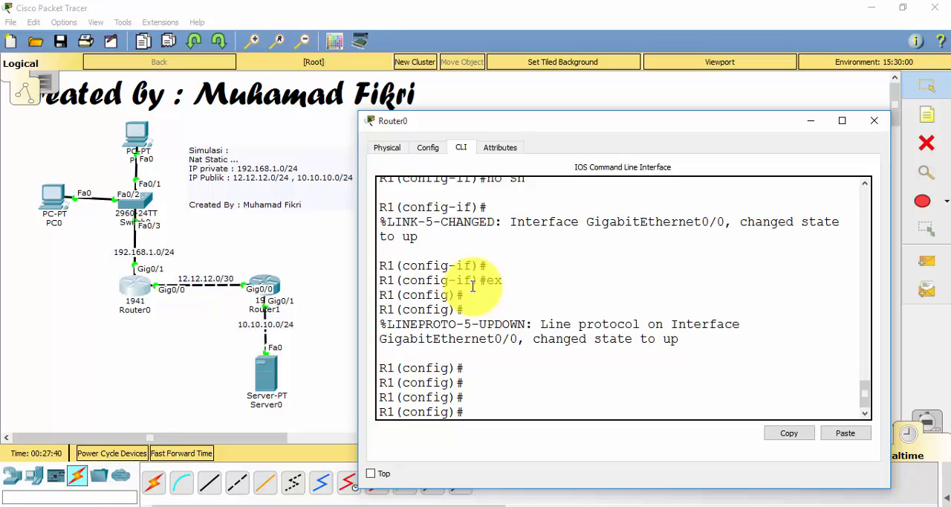
Begin a static NAT command on R1 by entering ip nat inside source without executing it
text(ip)
text( na)
key(BackSpace)
text(nat ins)
key(Tab)
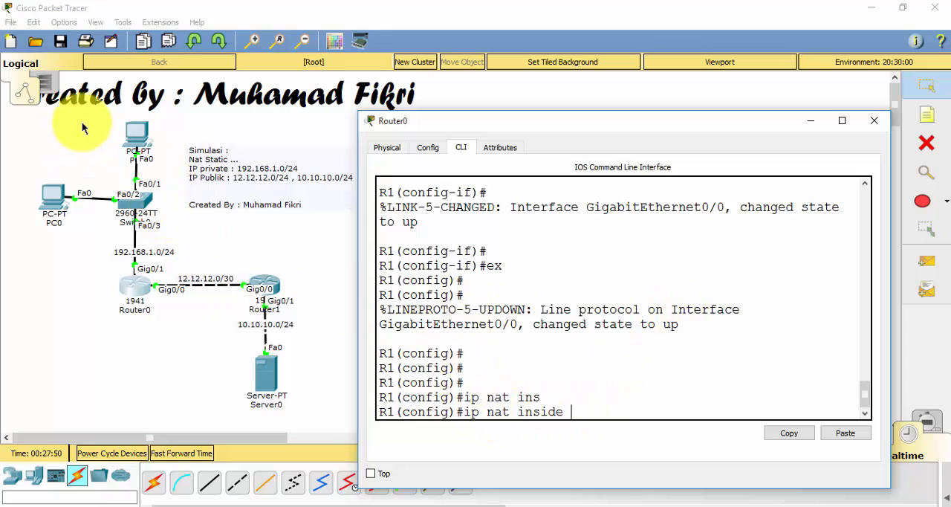
text(our)
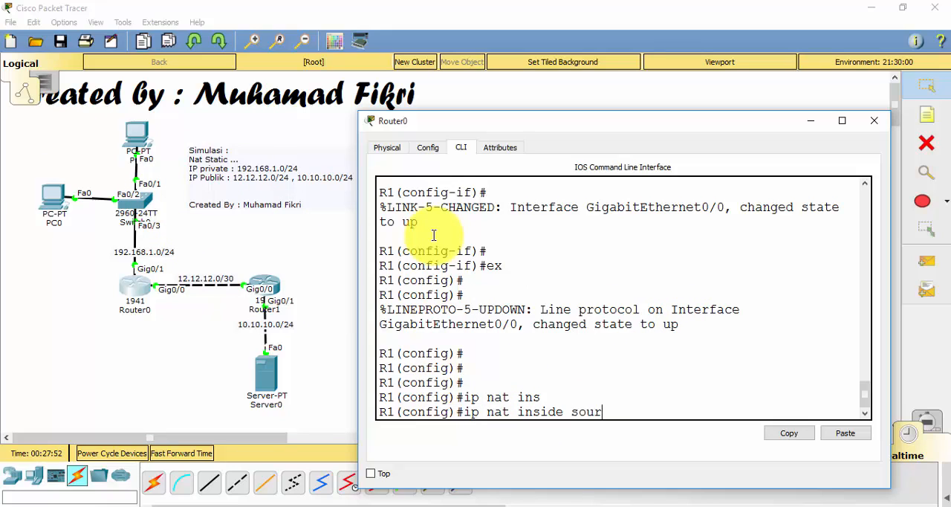
key(Tab)
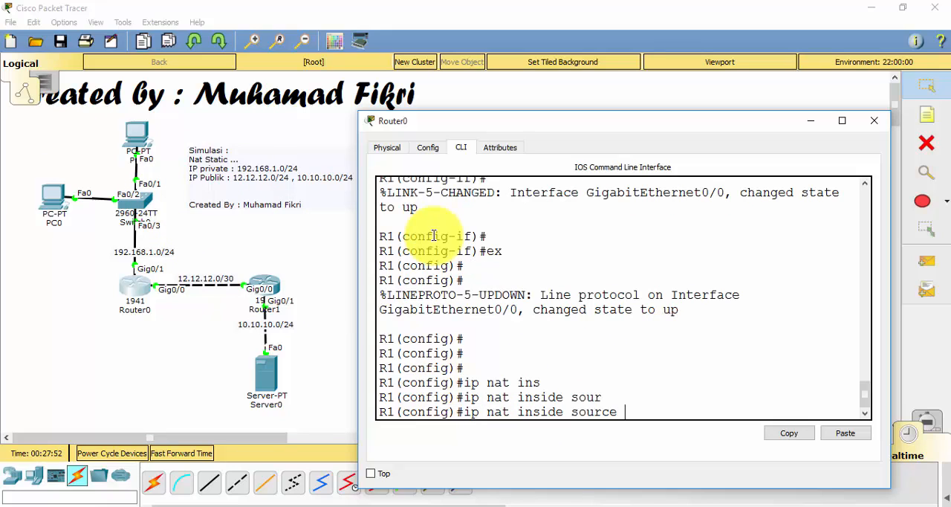
Configure PC0 with static IP address 192.168.1.2, subnet mask 255.255.255.0 and default gateway 192.168.1.1, and close its window
click(341, 255)
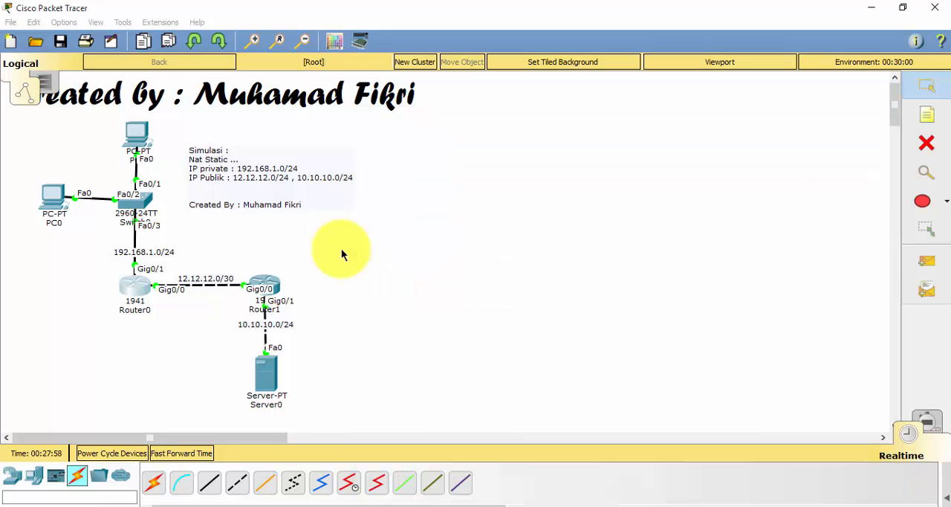
click(52, 195)
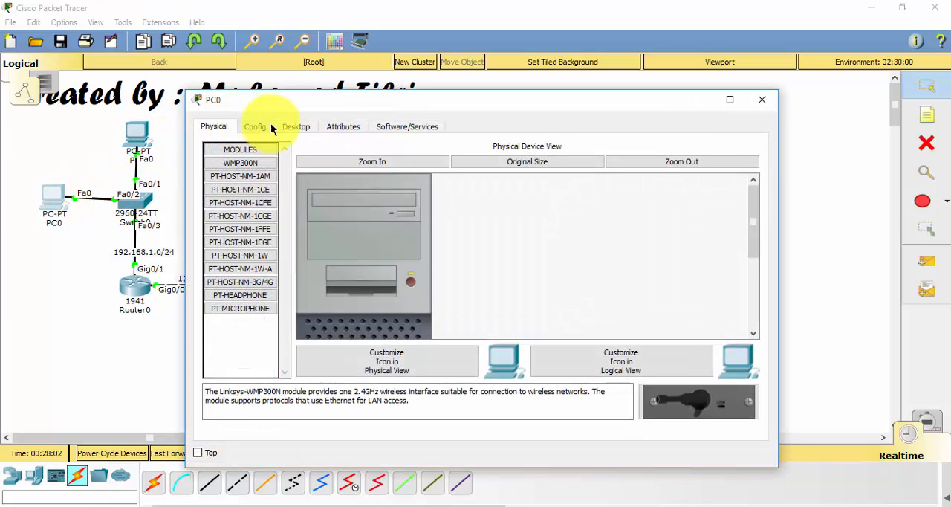
click(323, 125)
click(305, 126)
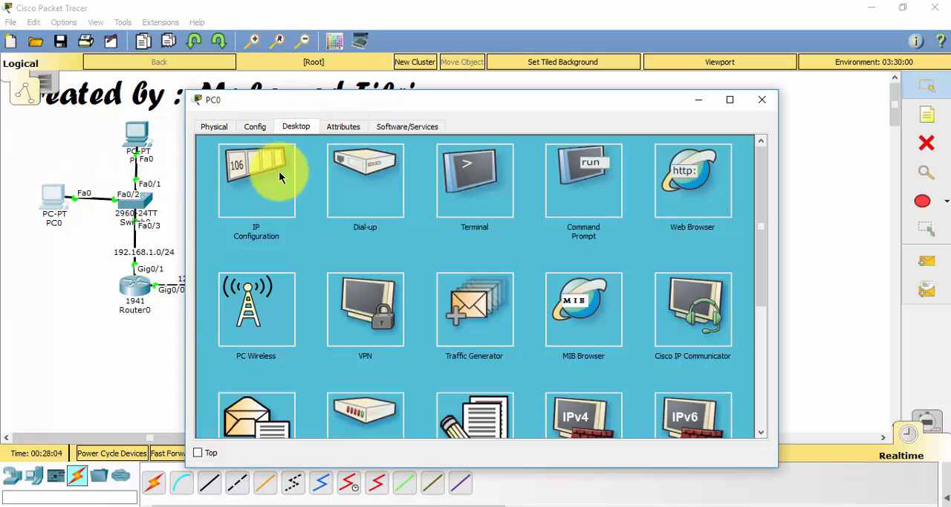
click(271, 170)
click(453, 201)
text(192)
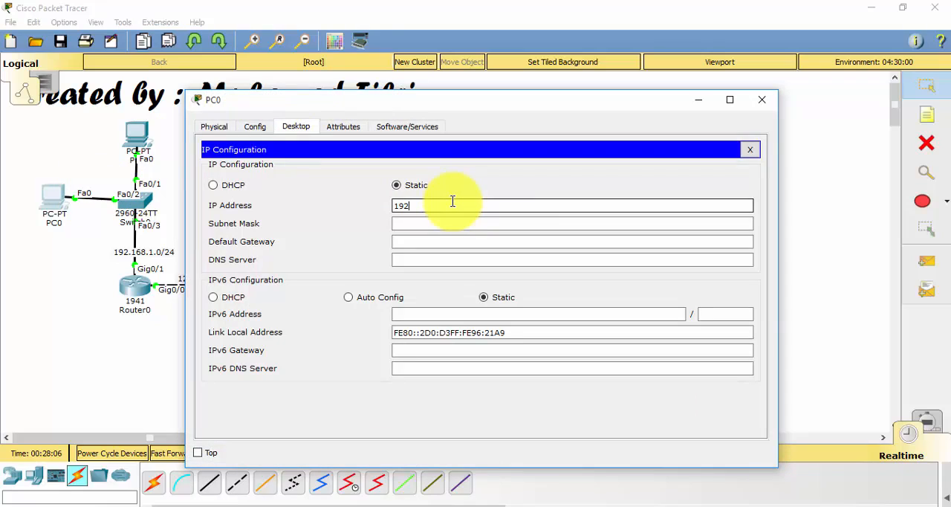
text(.168.1.2)
key(Tab)
key(Tab)
text(192.168.)
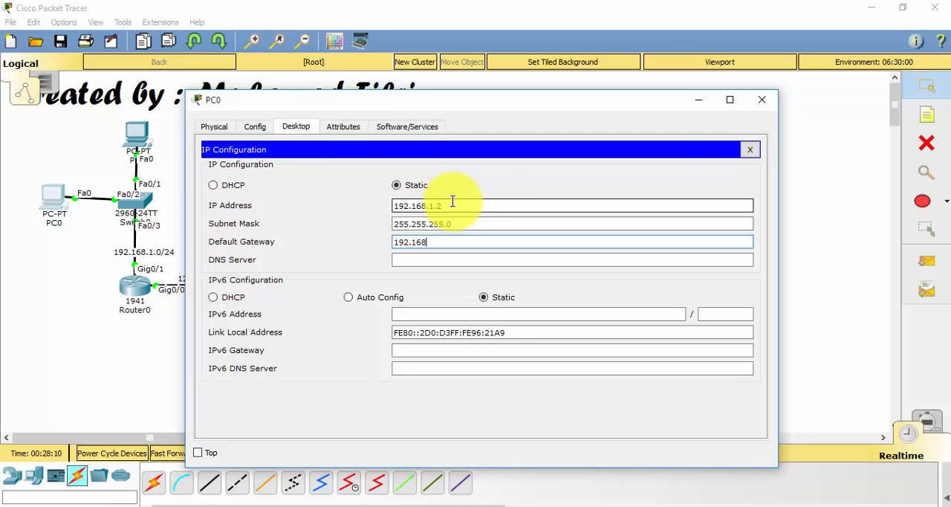
click(761, 98)
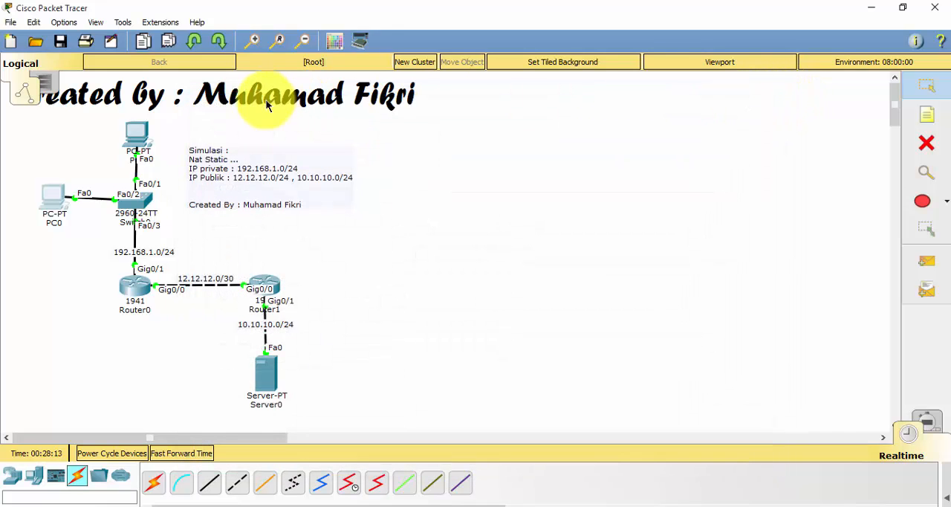
Configure PC1 with static IP address 192.168.1.3, subnet mask 255.255.255.0 and default gateway 192.168.1.1
click(137, 131)
click(284, 128)
click(270, 163)
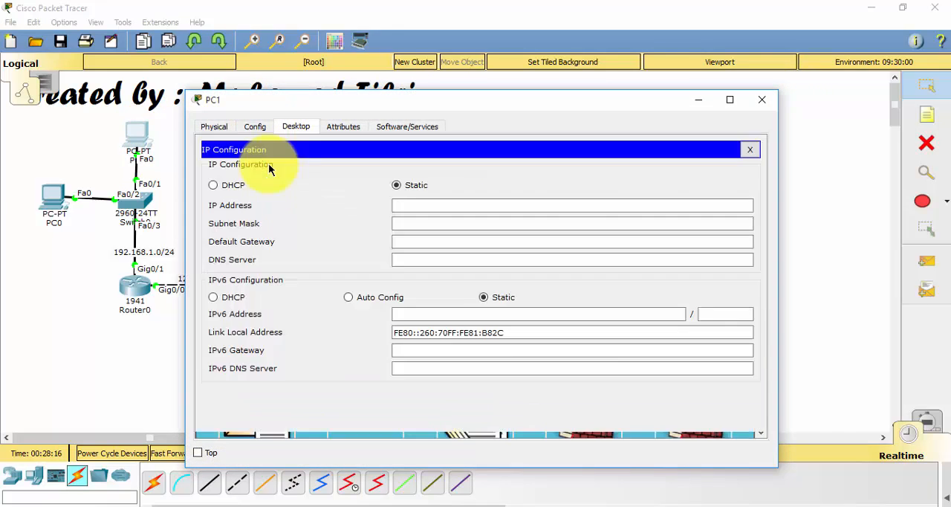
click(416, 205)
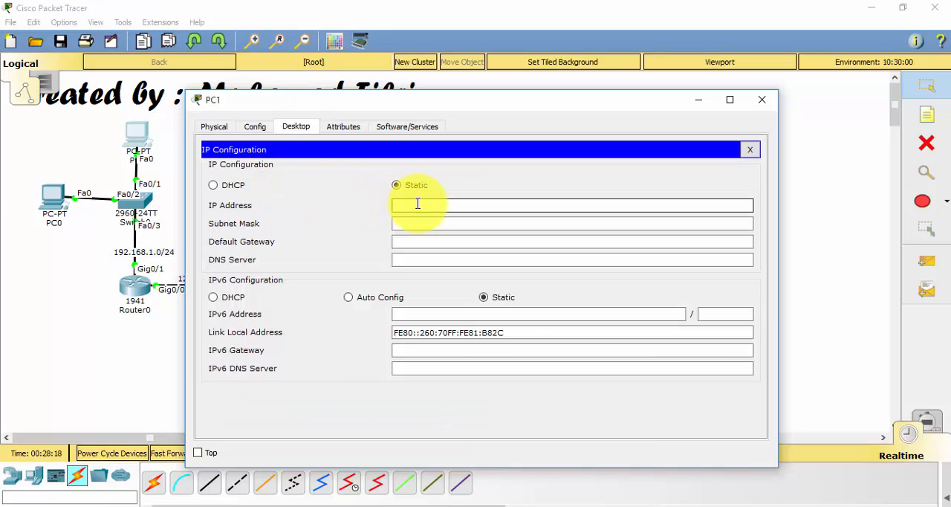
text(192.168.1.3)
key(Tab)
key(Tab)
text(192.168)
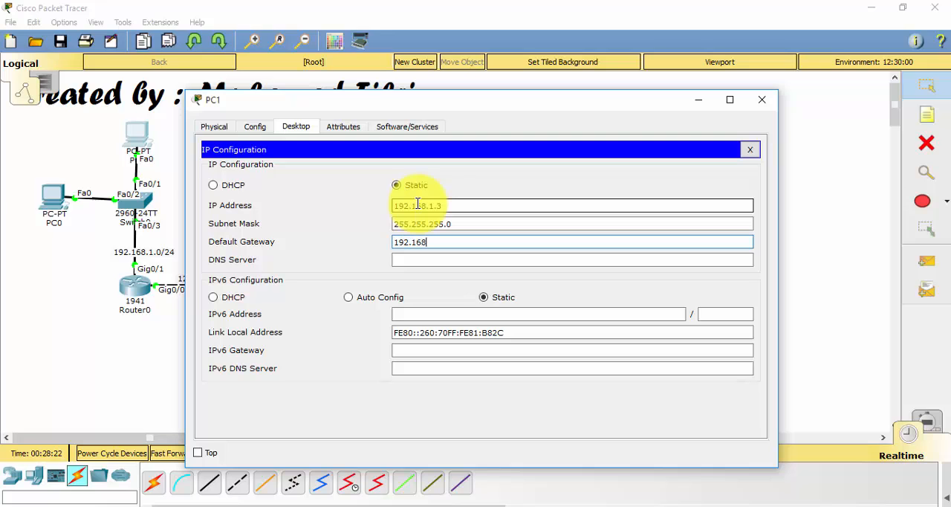
text(.1.1)
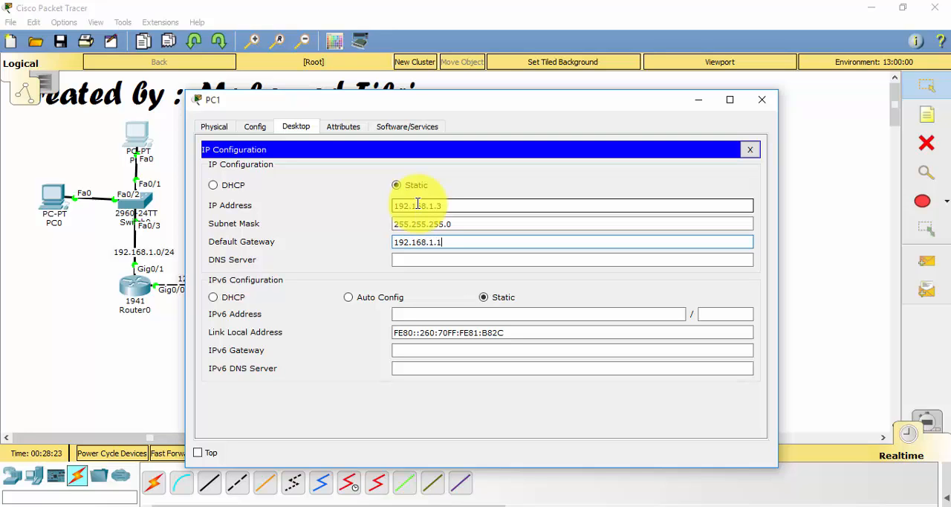
Close PC1's window and configure Server0 with static IP address 10.10.10.2, subnet mask 255.255.255.0 and default gateway 10.10.10.1
click(762, 99)
click(270, 365)
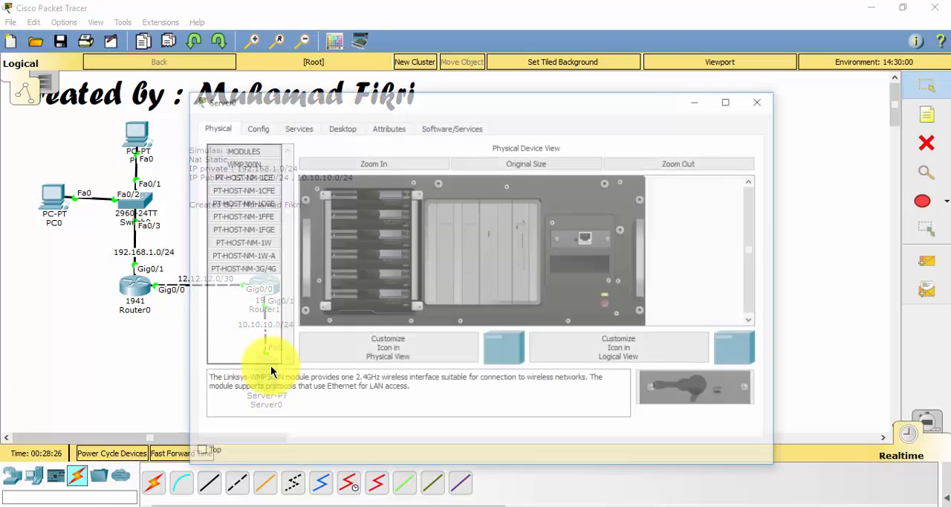
click(329, 129)
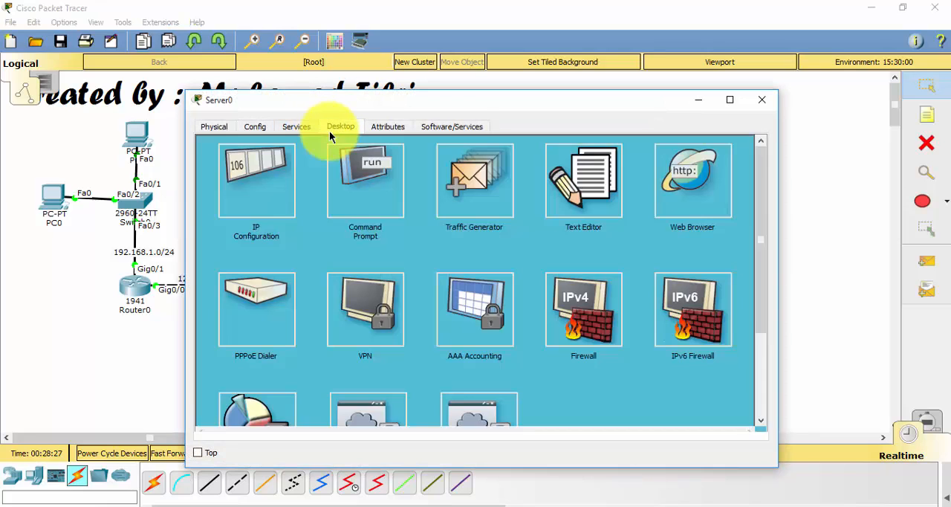
click(264, 174)
click(396, 201)
click(442, 222)
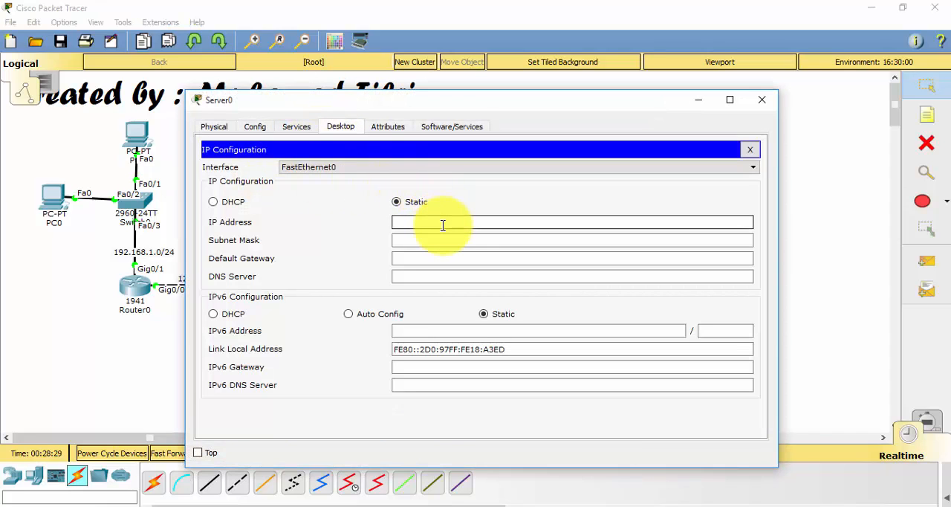
text(10.10.10.2)
key(Tab)
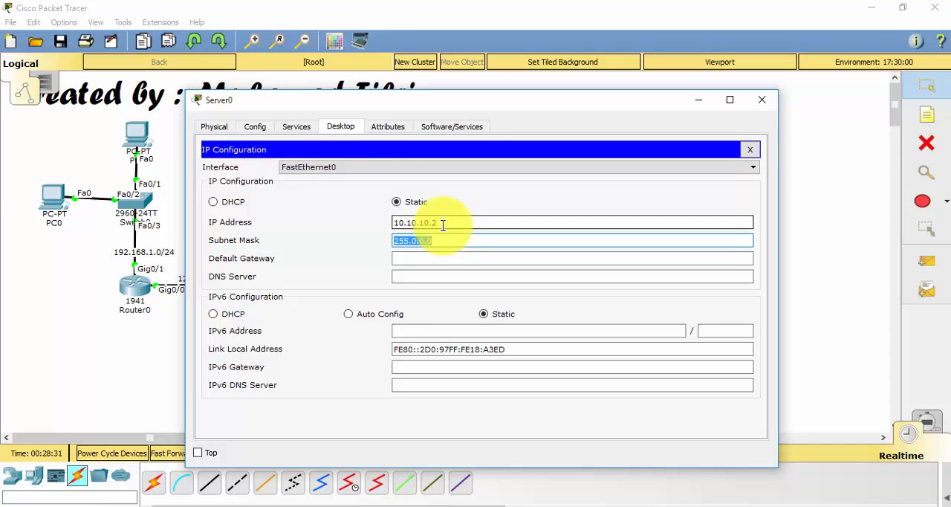
text(255.255.255.0)
key(Tab)
text(10.10.10.1)
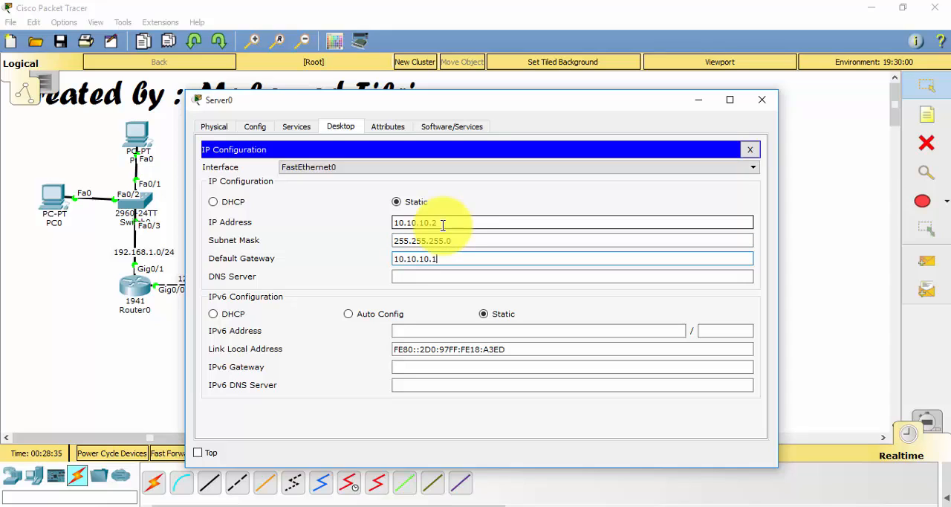
click(762, 97)
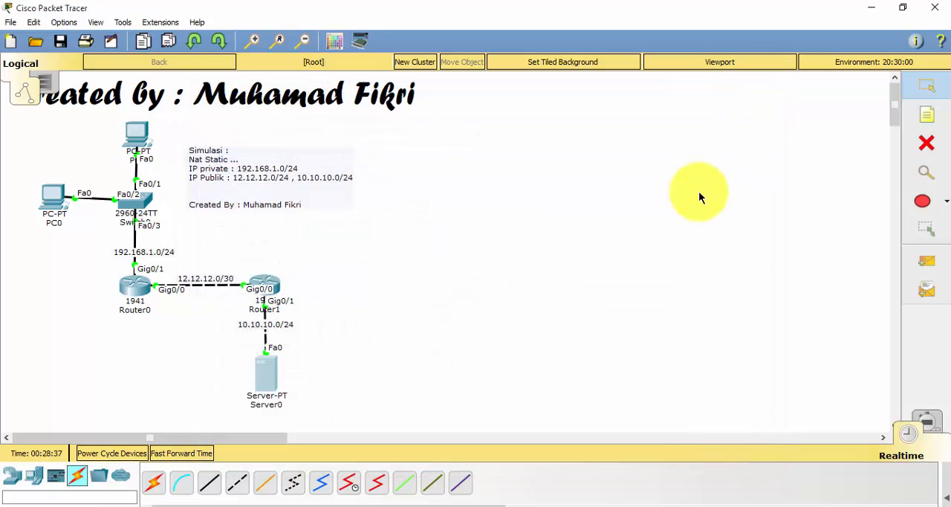
Ping the gateway 10.10.10.1 from Server0's command prompt, interrupt the ping and close the server's window
click(266, 373)
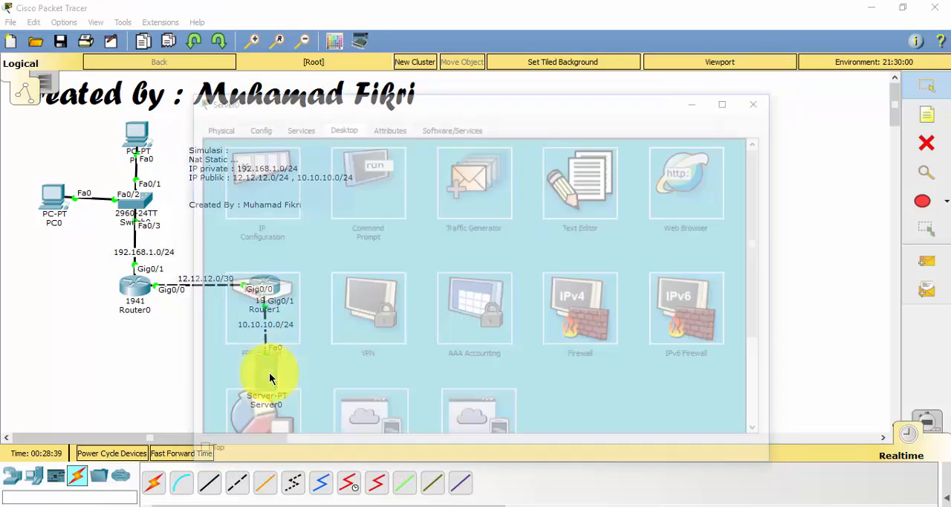
click(349, 213)
text(ping 10.10.10.1)
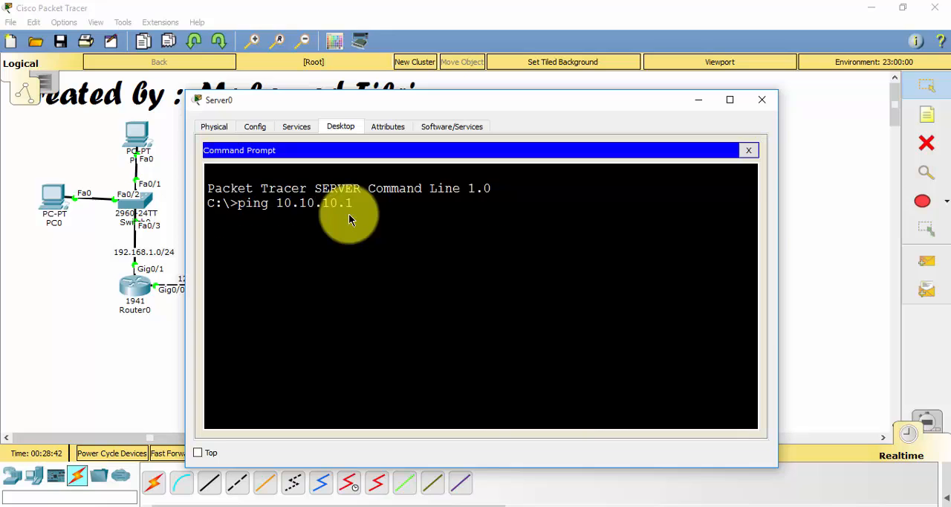
key(Return)
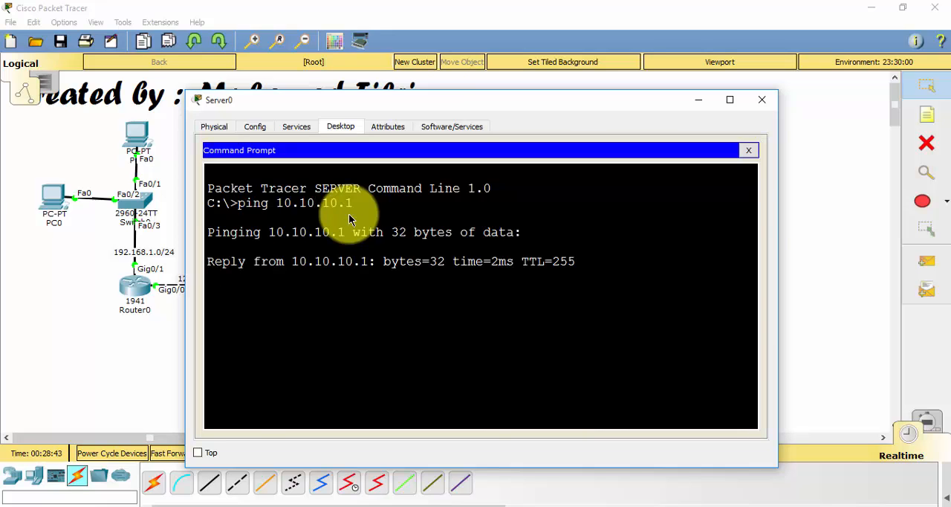
key(ctrl+c)
click(762, 99)
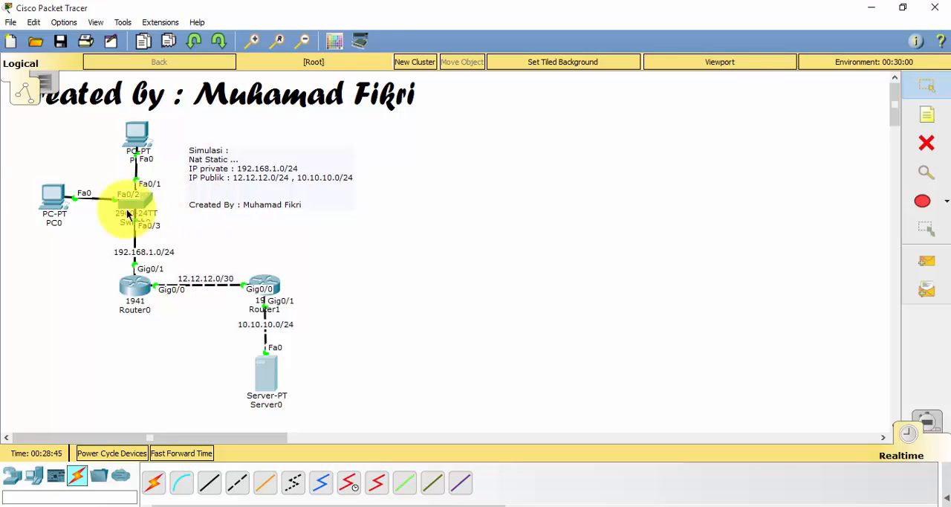
Ping the gateway 192.168.1.1 from PC0's command prompt, interrupt the ping and close the PC's window
click(53, 204)
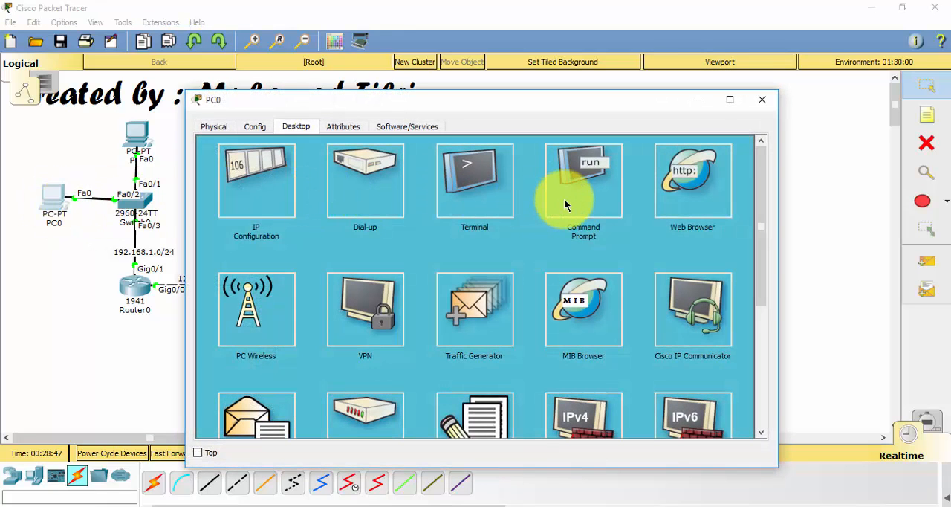
click(564, 198)
text(ping 192.168.1.1)
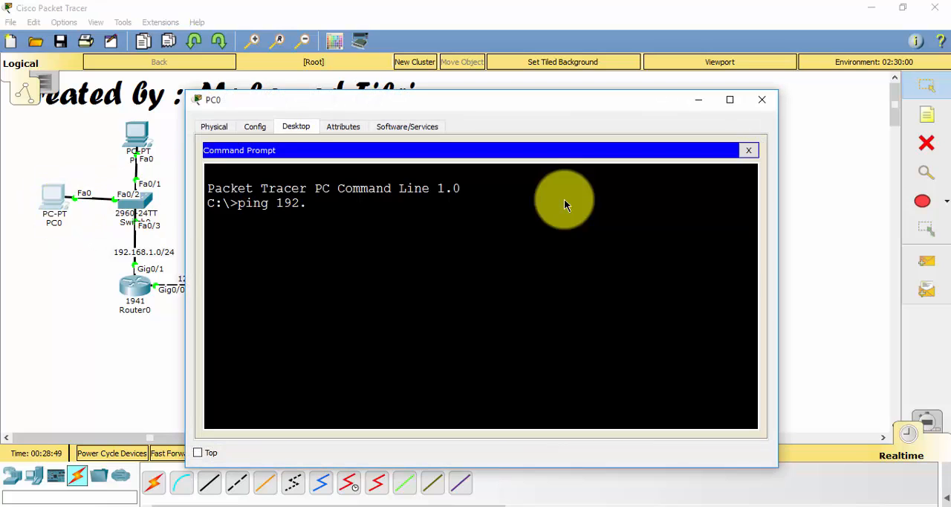
key(Return)
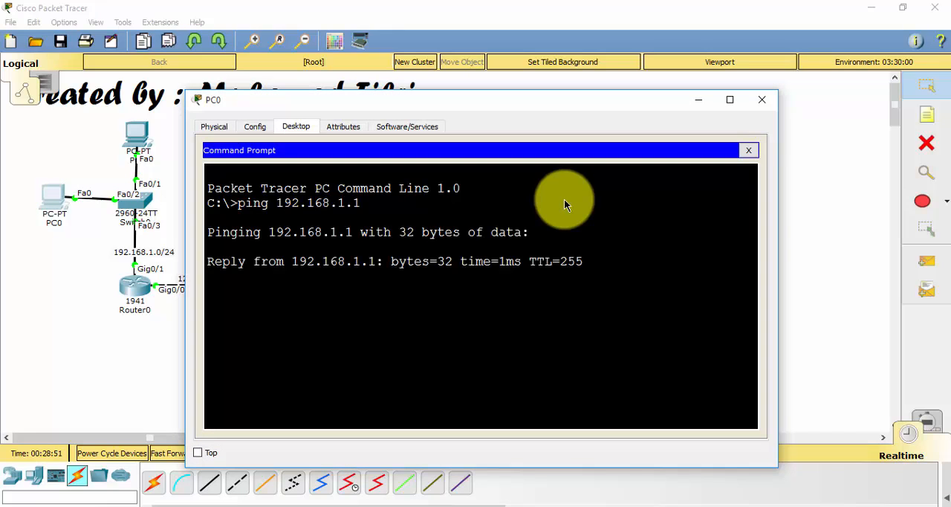
key(ctrl+c)
click(762, 98)
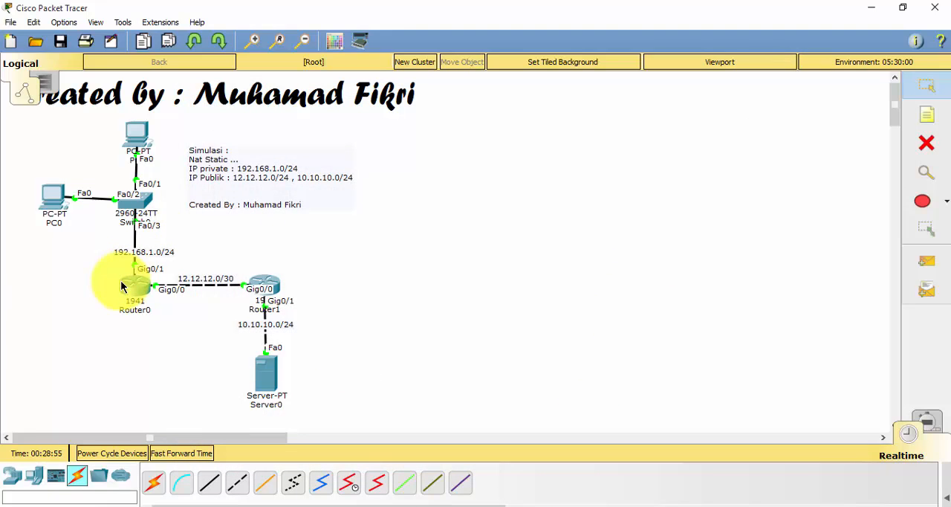
Clear the pending command on R1 and enter ip nat inside source 192.168.1.2 without executing it
mouse_move(124, 287)
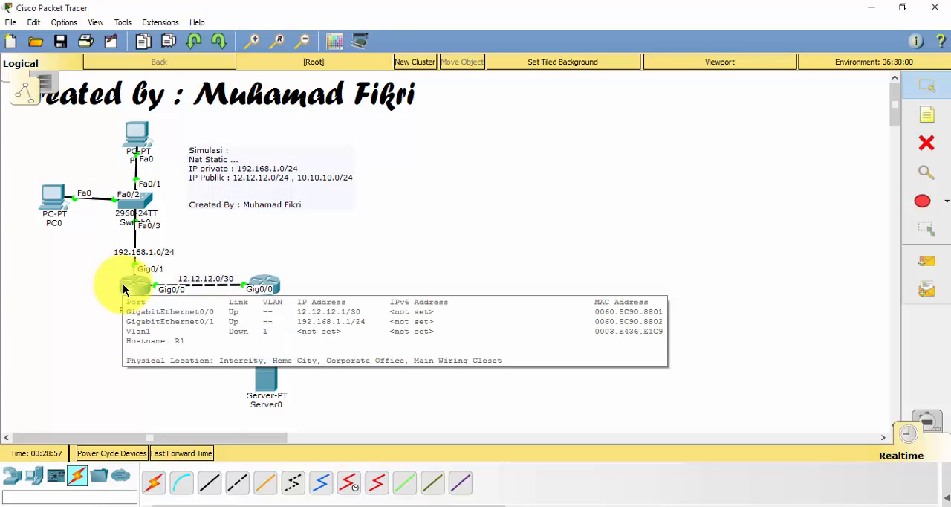
click(123, 287)
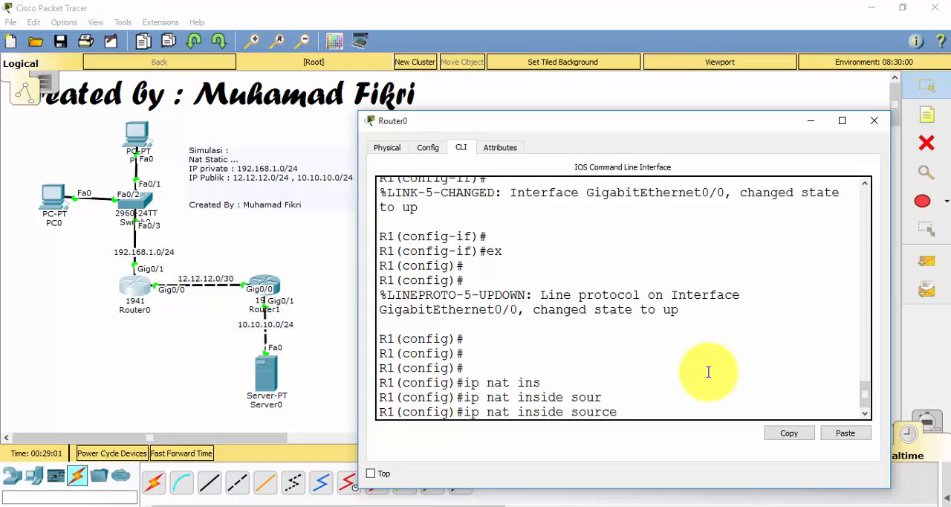
key(BackSpace)
key(BackSpace)
key(BackSpace)
key(BackSpace)
key(BackSpace)
key(BackSpace)
key(BackSpace)
key(BackSpace)
key(BackSpace)
key(BackSpace)
key(BackSpace)
key(BackSpace)
key(BackSpace)
key(BackSpace)
key(BackSpace)
key(BackSpace)
key(BackSpace)
key(BackSpace)
key(BackSpace)
key(BackSpace)
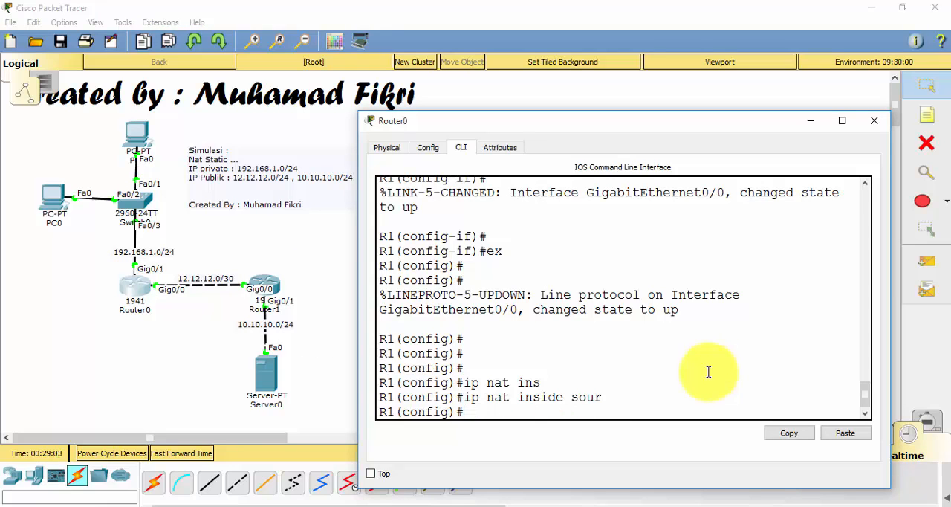
text(ip nat inside)
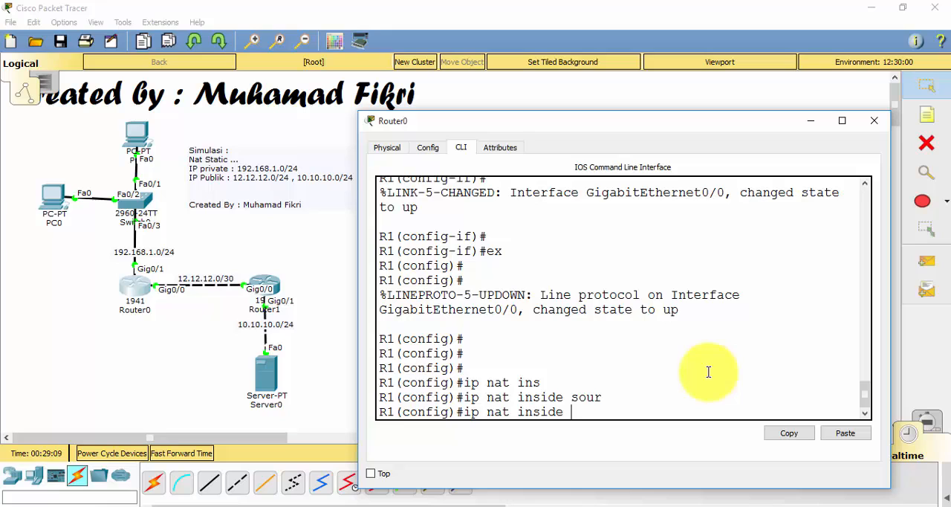
text( sourc)
key(Tab)
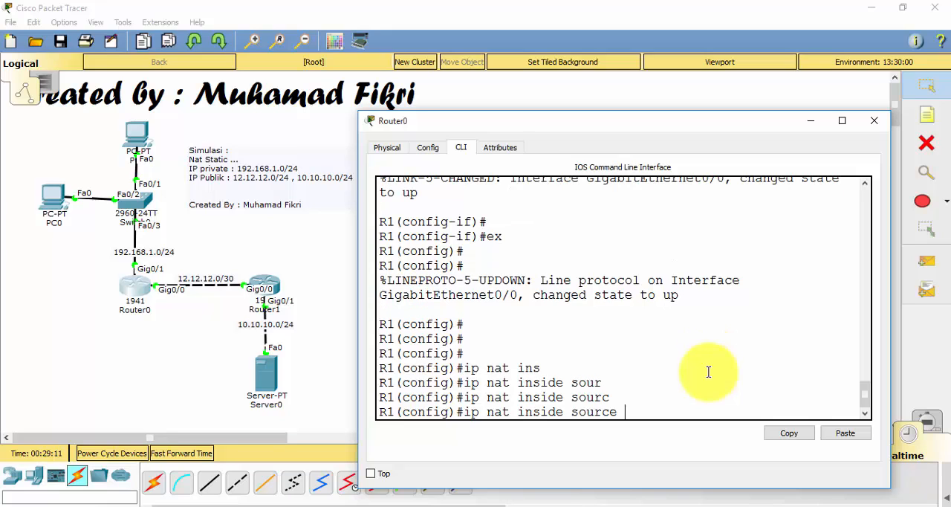
text(192.168.1.2)
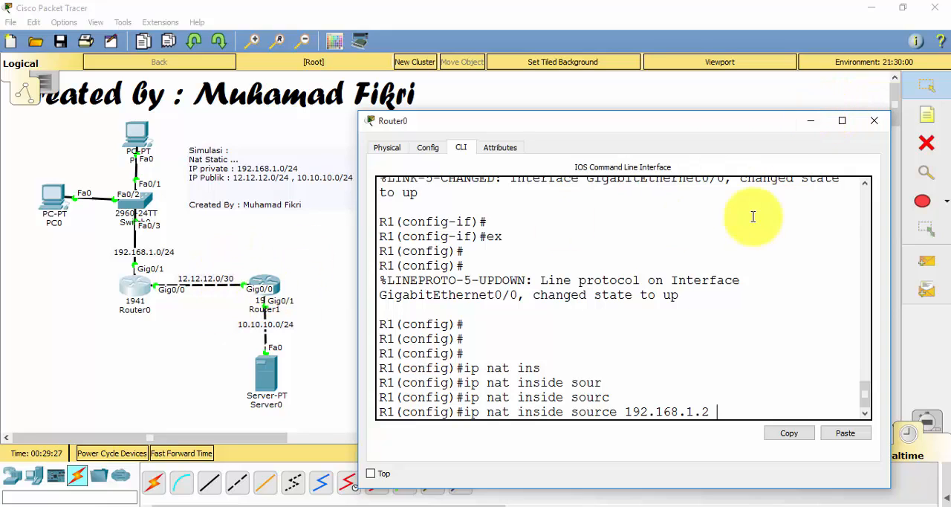
Minimize Router0's window and change the label of the link between the two routers to 12.12.12.0/24
click(809, 123)
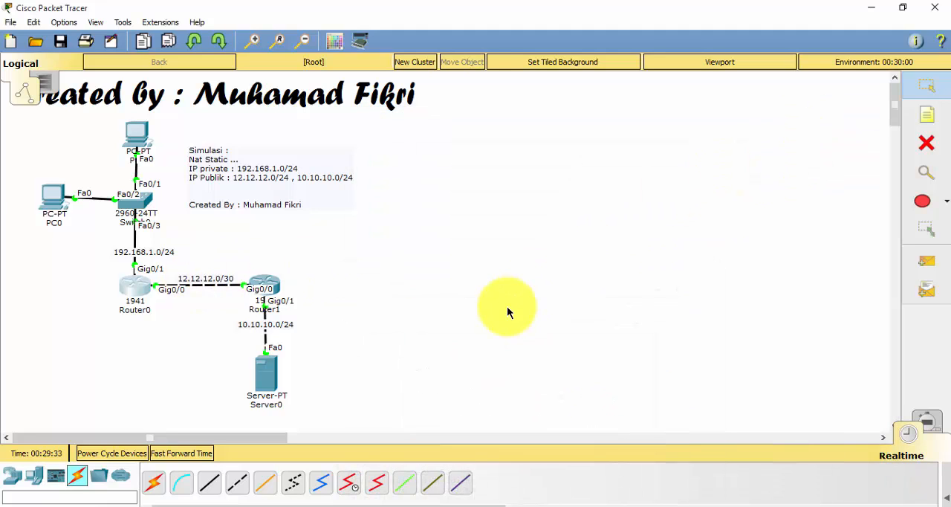
double_click(231, 280)
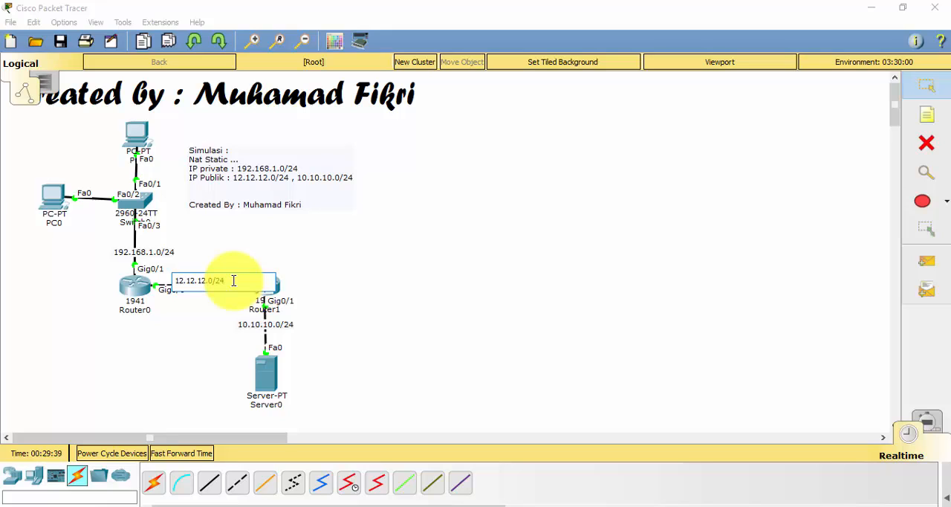
click(326, 277)
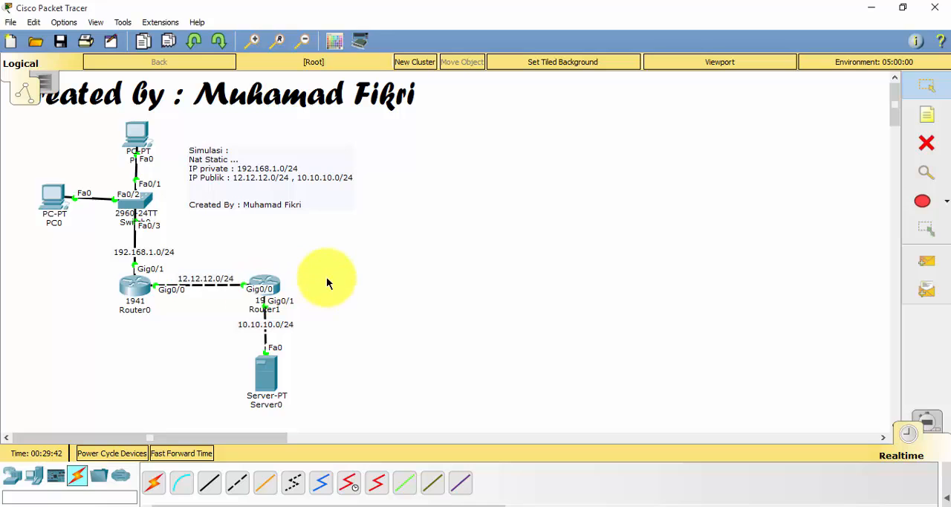
Discard the pending NAT command on R1 and set interface g0/0 to IP address 12.12.12.1 with mask 255.255.255.0
click(134, 286)
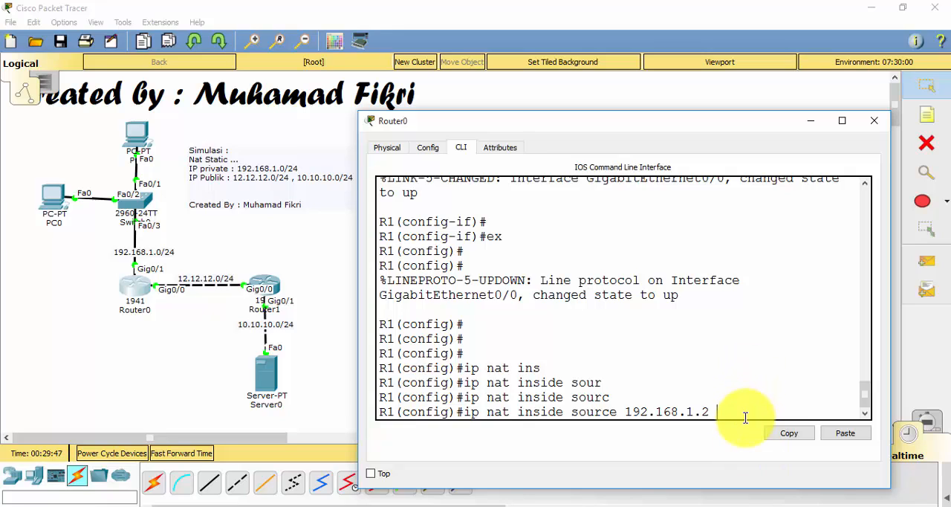
key(BackSpace)
key(BackSpace)
key(BackSpace)
key(BackSpace)
key(BackSpace)
key(BackSpace)
key(BackSpace)
key(BackSpace)
key(BackSpace)
key(BackSpace)
key(BackSpace)
key(BackSpace)
key(BackSpace)
key(BackSpace)
key(BackSpace)
key(BackSpace)
key(BackSpace)
key(BackSpace)
key(BackSpace)
key(BackSpace)
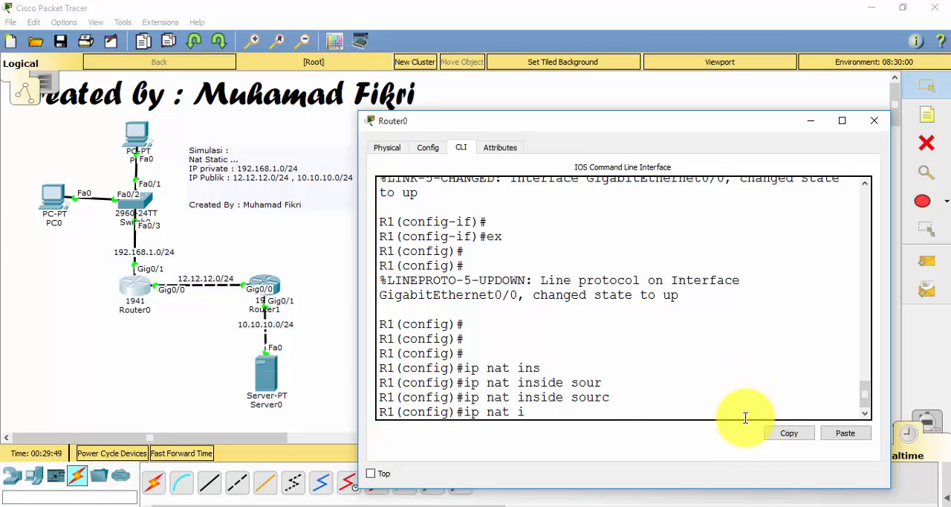
text(int g0/0)
key(Return)
text(ig-if)#i)
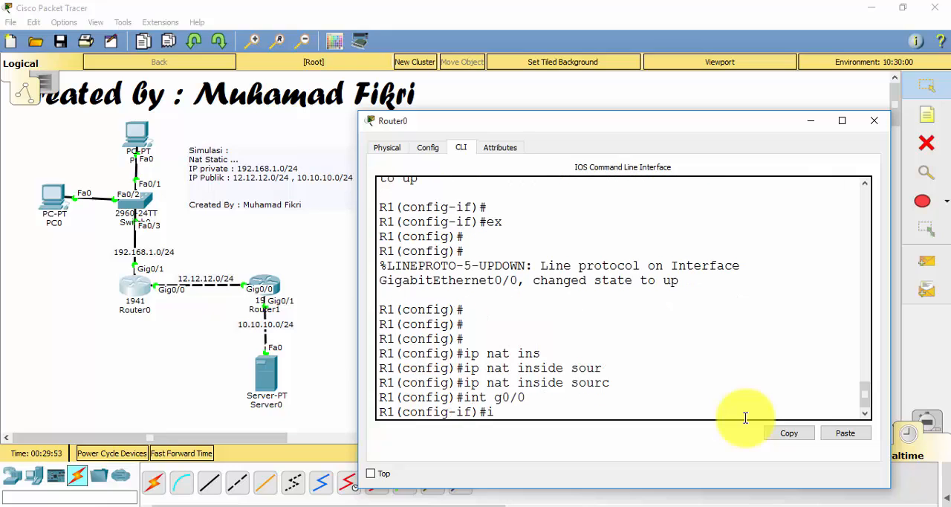
text(p add 12.12.12.1 255)
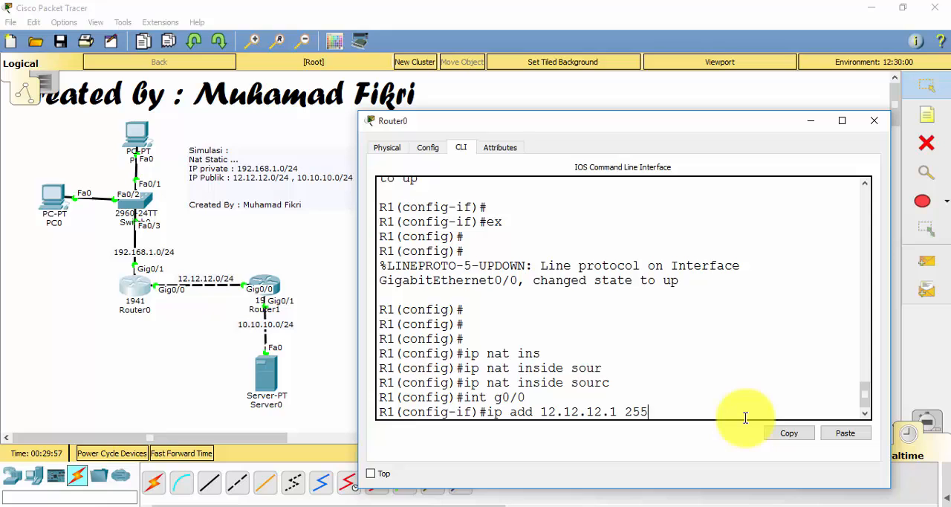
text(.255.255.0)
key(Return)
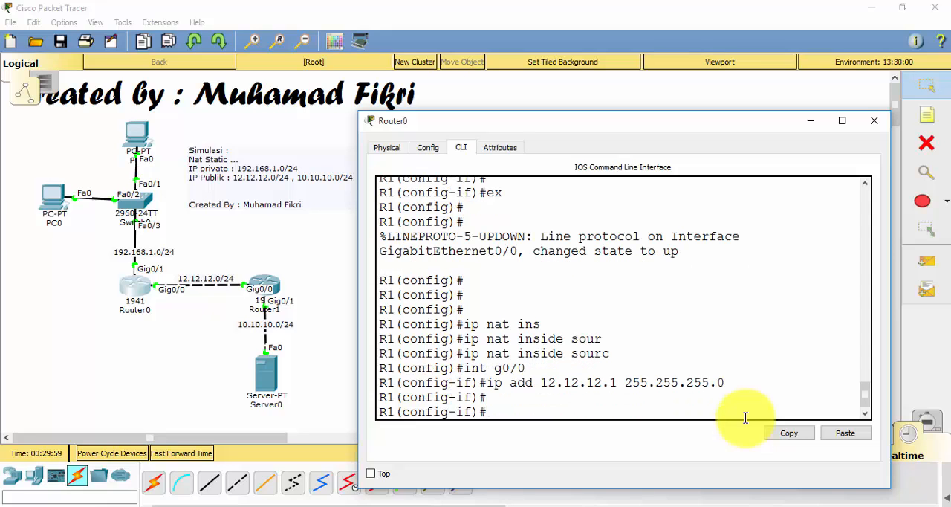
Switch to Router1's command line and set R2's interface g0/0 to IP address 12.12.12.2 with mask 255.255.255.0
click(335, 291)
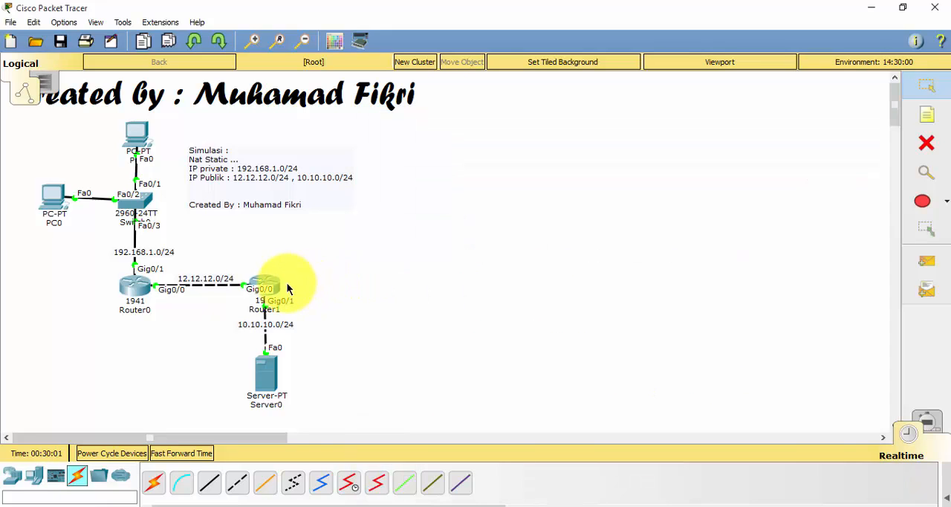
click(264, 283)
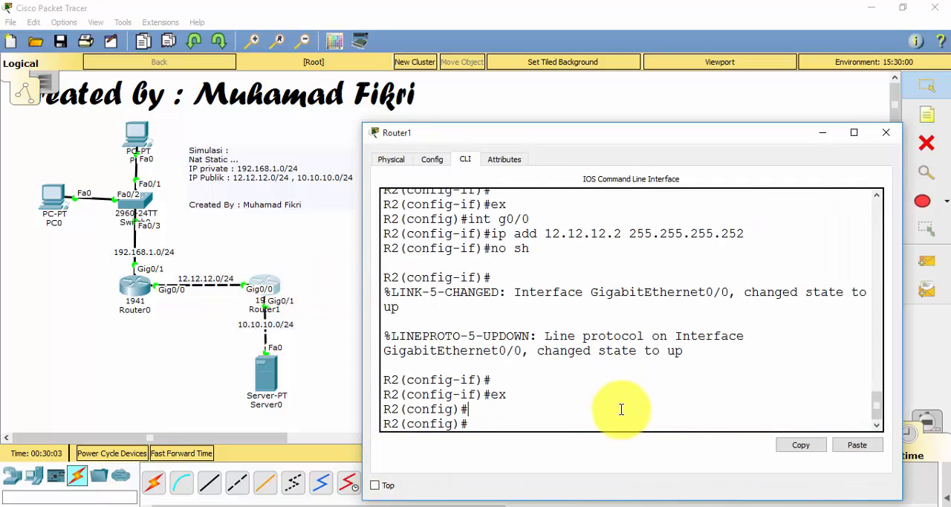
text(int g0/0)
key(Return)
text(ip add 12.12.12.)
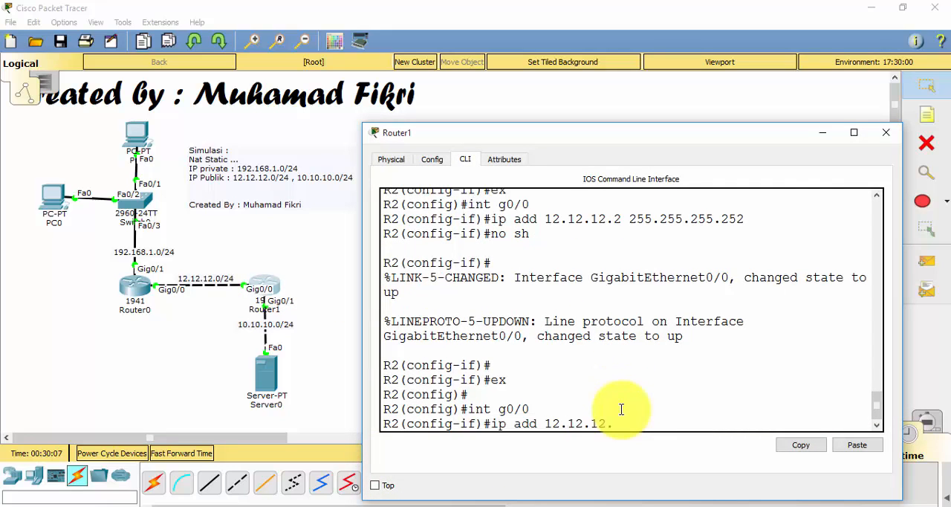
text(2 255.255.255.25)
key(BackSpace)
key(BackSpace)
text(0)
key(Return)
key(Return)
Ping 12.12.12.1 from R2's interface configuration mode, minimize Router1's window and return to Router0's command line
text(do)
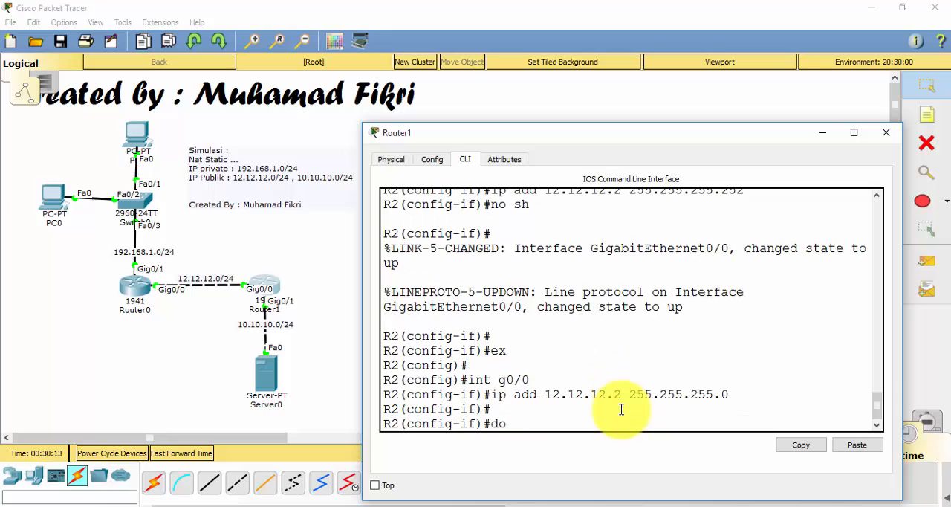
text( ping 12.12.12.1)
key(Return)
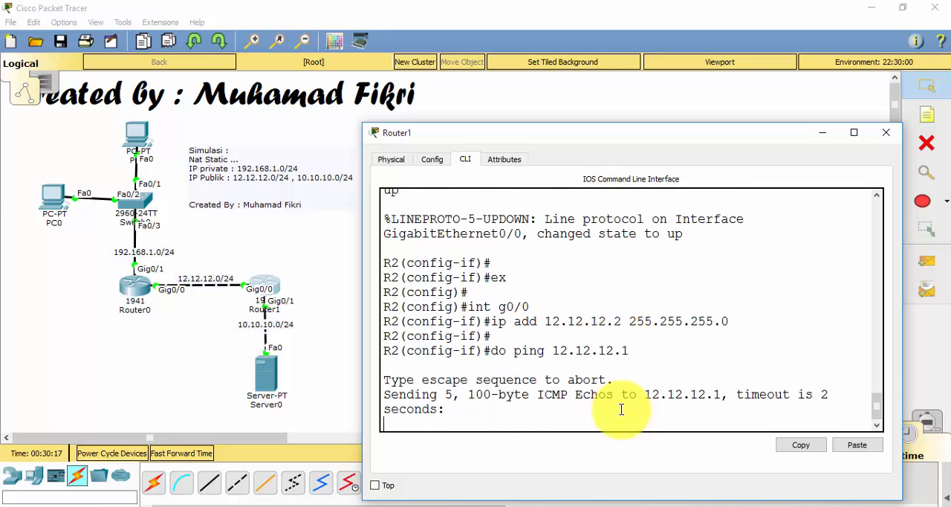
click(829, 135)
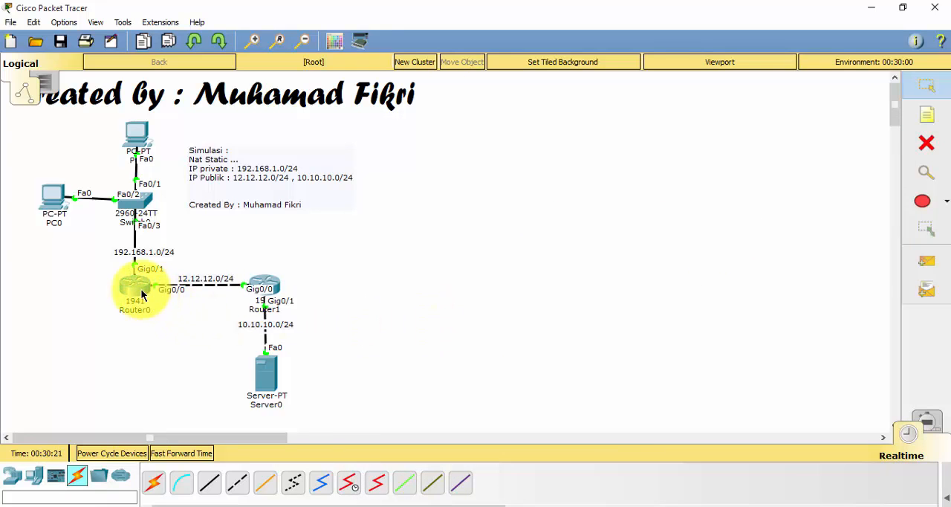
click(142, 295)
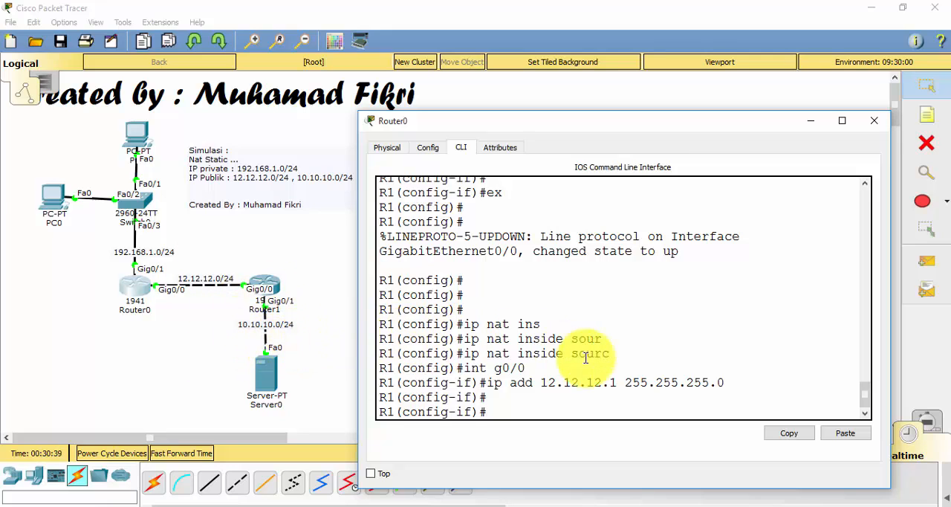
Leave R1's interface configuration mode and begin an ip nat inside source command in global configuration mode
key(Return)
text(ex)
key(Return)
key(Return)
key(Return)
key(Return)
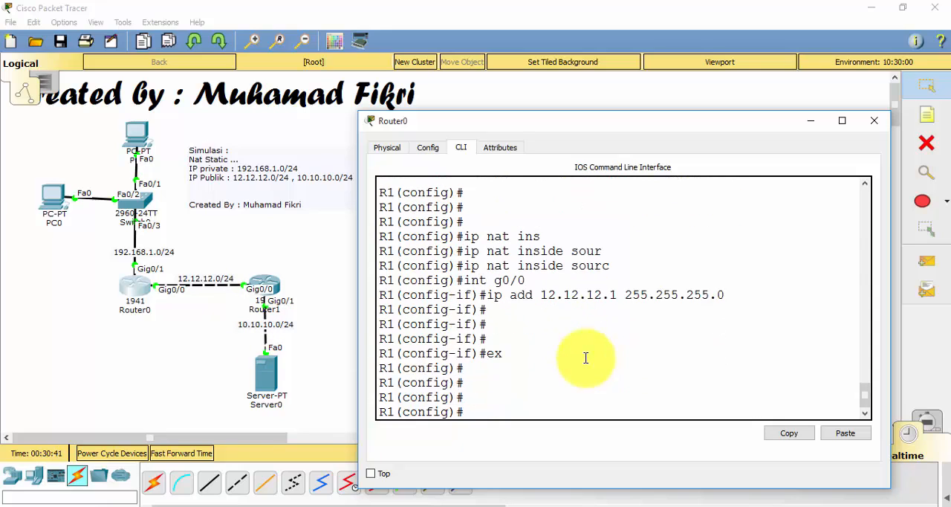
text(ip nat ins)
key(Tab)
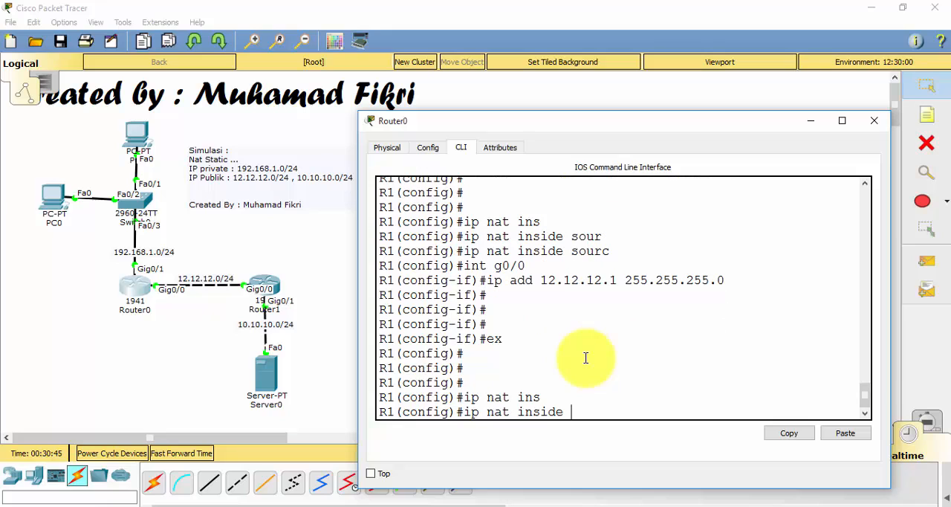
text(sou)
key(Tab)
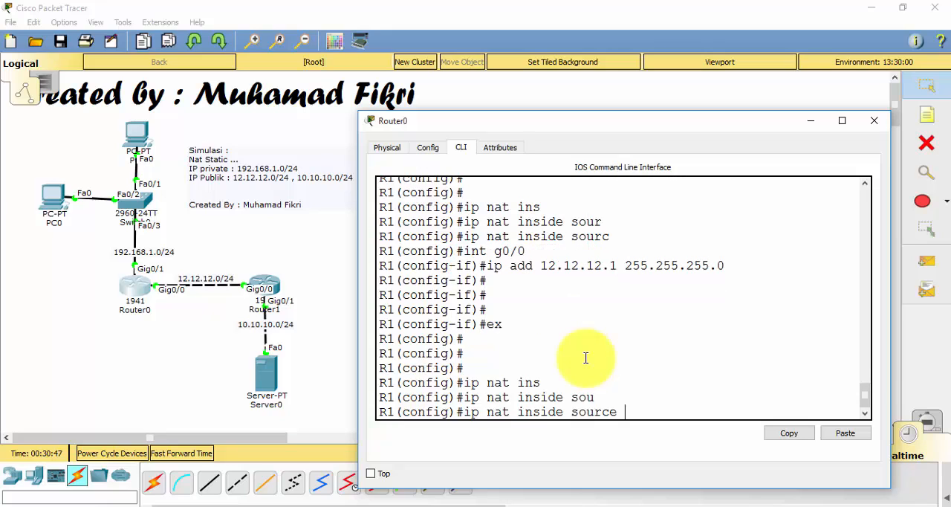
text(192.168.1.2)
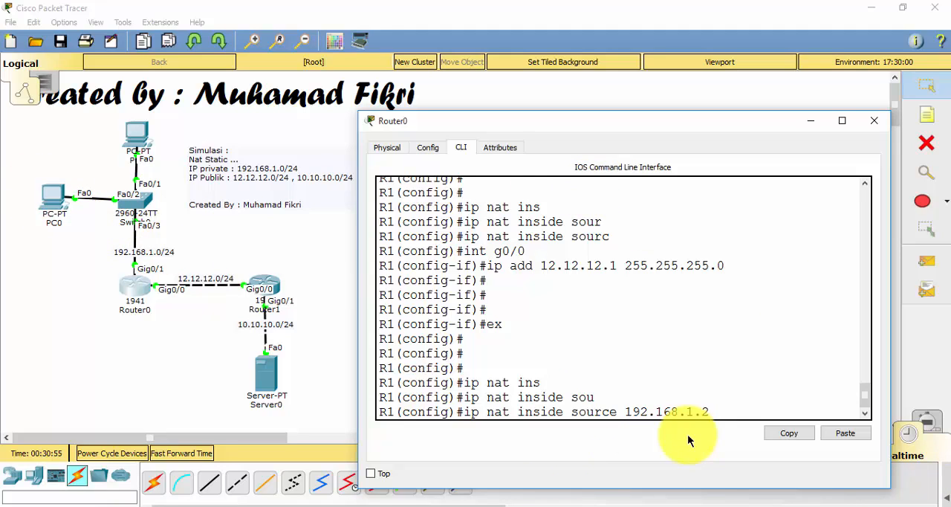
text(12.12.12.32)
key(BackSpace)
key(BackSpace)
text(3 ?)
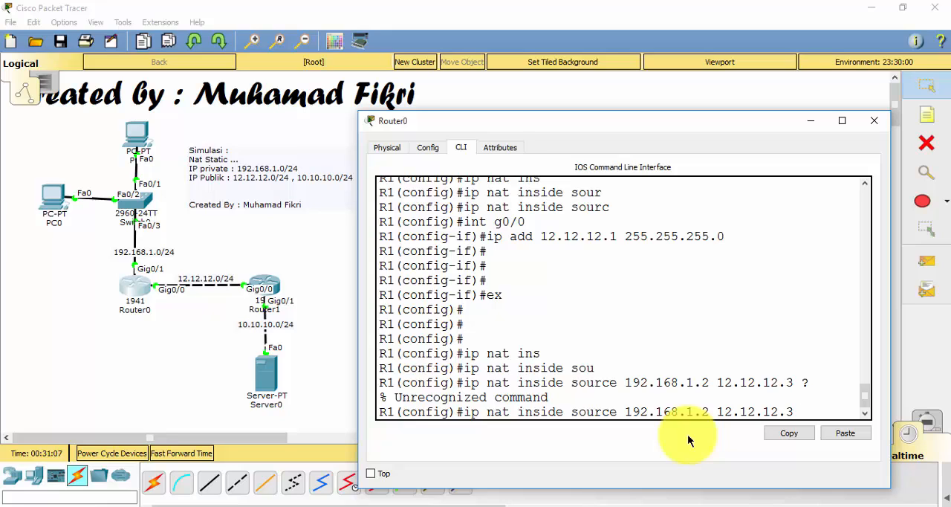
key(BackSpace)
key(BackSpace)
key(BackSpace)
key(BackSpace)
key(BackSpace)
key(BackSpace)
key(BackSpace)
key(BackSpace)
key(BackSpace)
key(BackSpace)
key(BackSpace)
key(BackSpace)
key(BackSpace)
key(BackSpace)
key(BackSpace)
key(BackSpace)
key(BackSpace)
key(BackSpace)
key(BackSpace)
key(BackSpace)
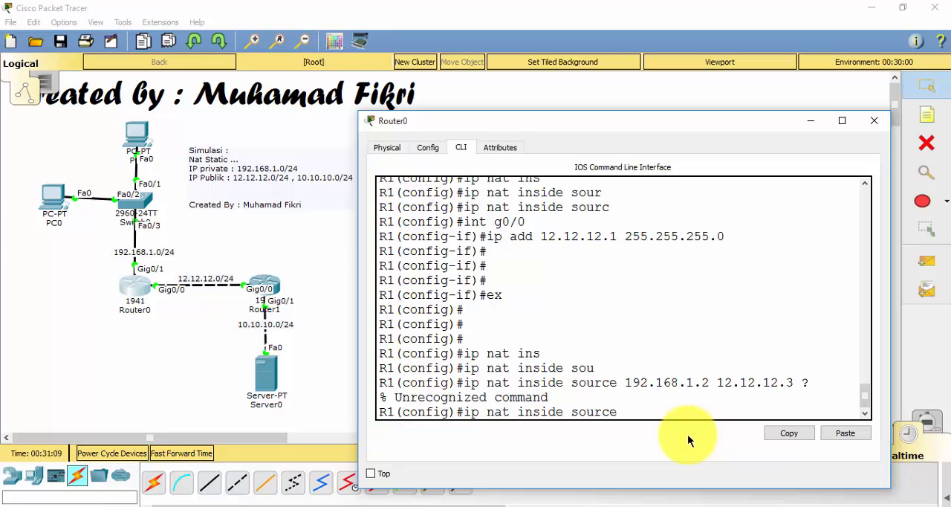
Complete R1's inside source NAT command as a static mapping from inside local address 192.168.1.2 to inside global address 12.12.12.3
text(sta)
key(Tab)
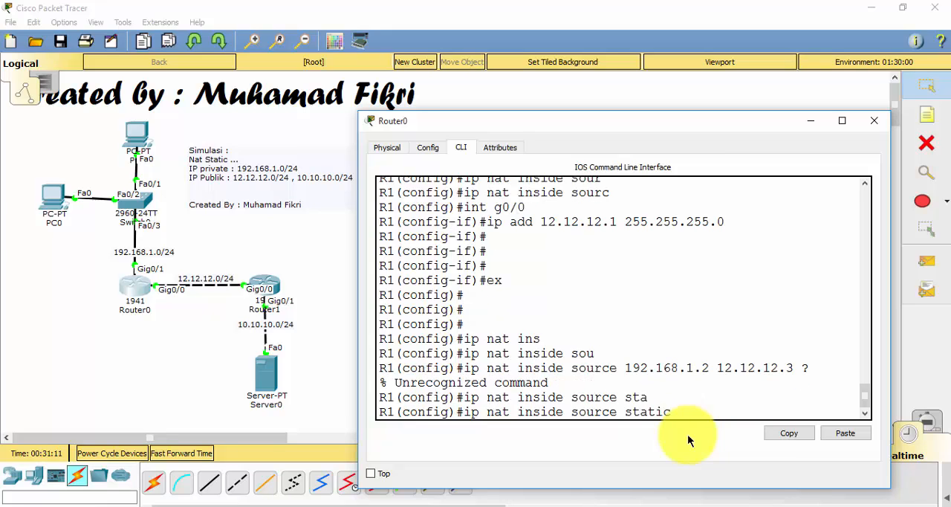
text(?)
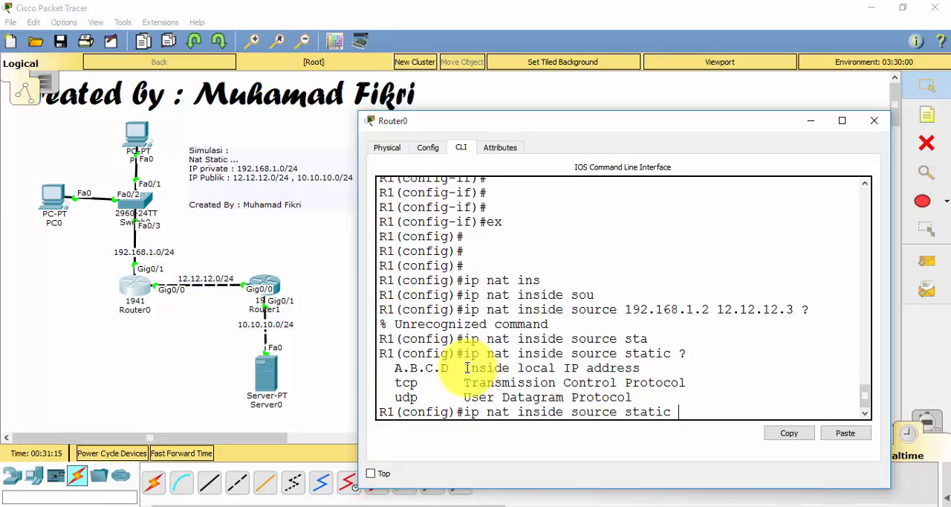
text(192)
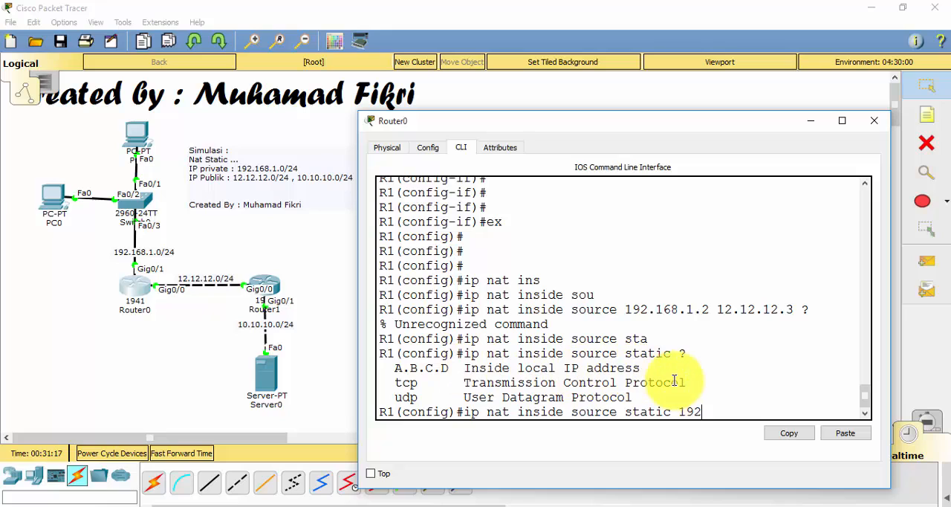
text(.168.1.2 ?)
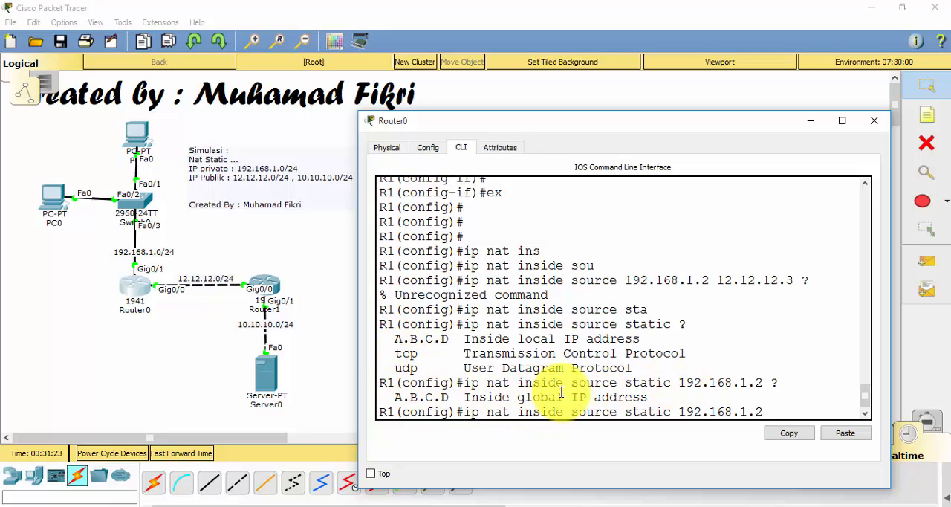
text(12.12.)
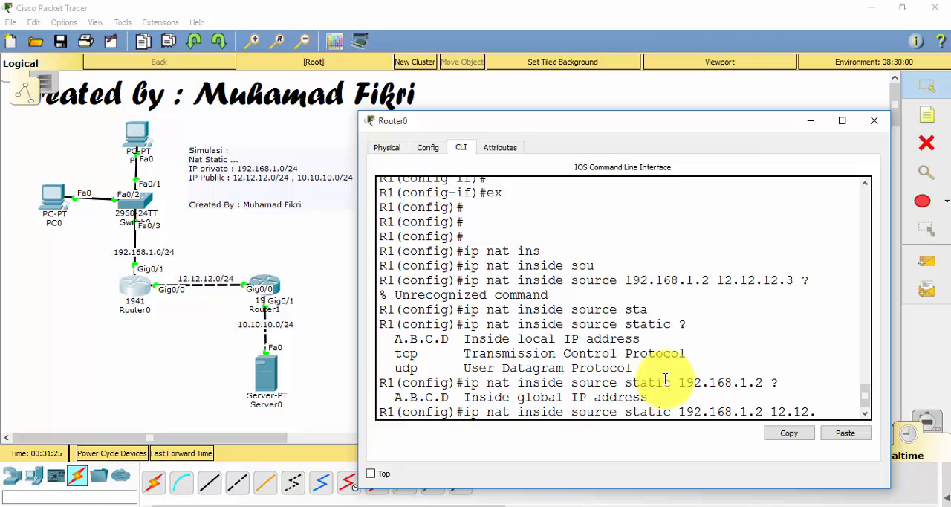
text(12.3?)
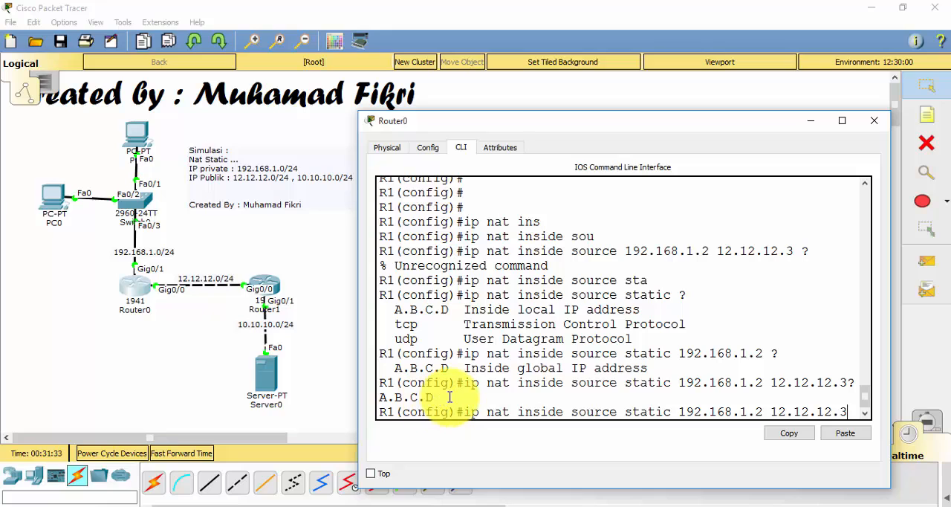
key(Return)
key(Return)
key(Return)
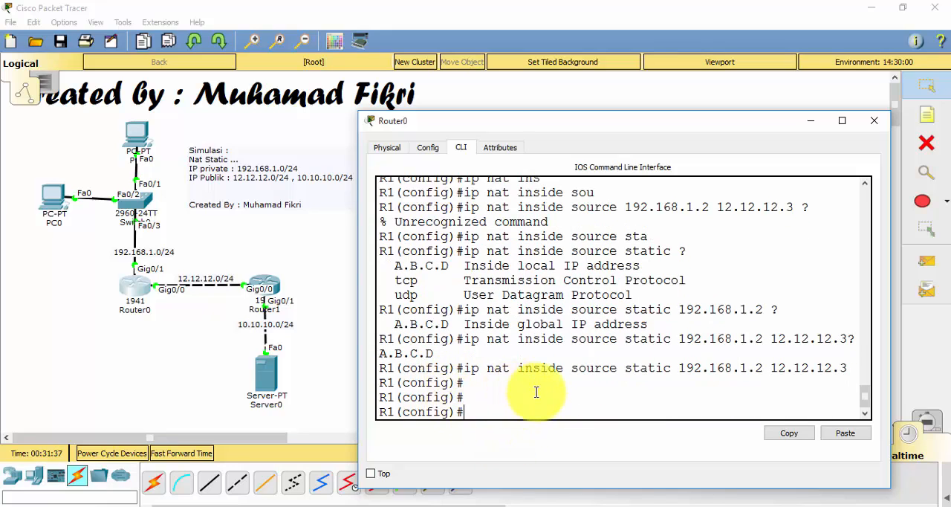
drag(464, 369, 785, 397)
click(786, 399)
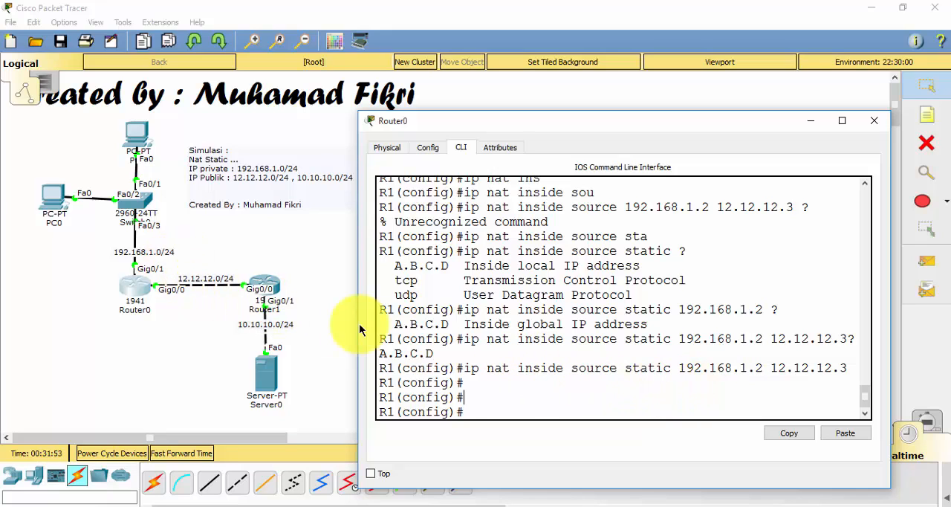
Set R1's interface g0/1 as the NAT inside interface and return to global configuration mode
text(int g0/1)
key(Return)
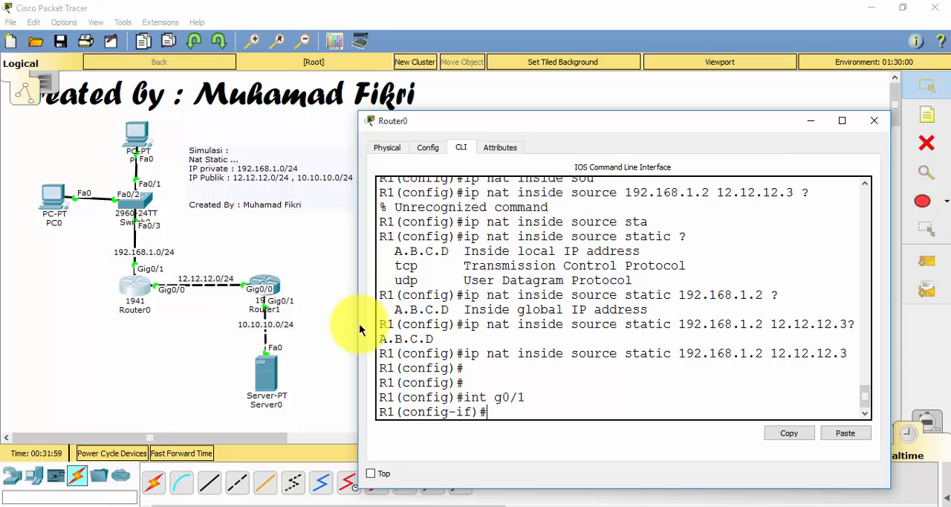
text(ip nat ins)
key(Tab)
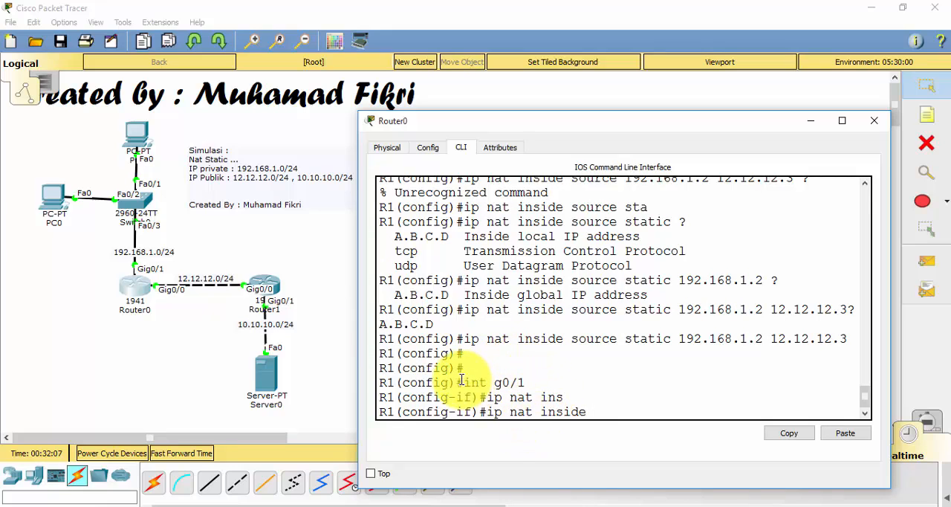
key(Return)
key(Return)
text(ex)
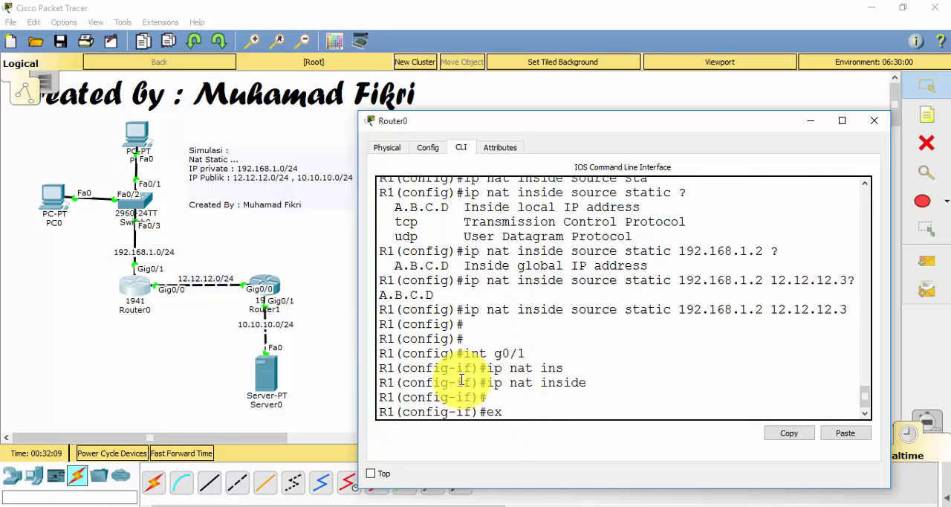
key(Return)
Set R1's interface g0/0 as the NAT outside interface and return to global configuration mode
text(int)
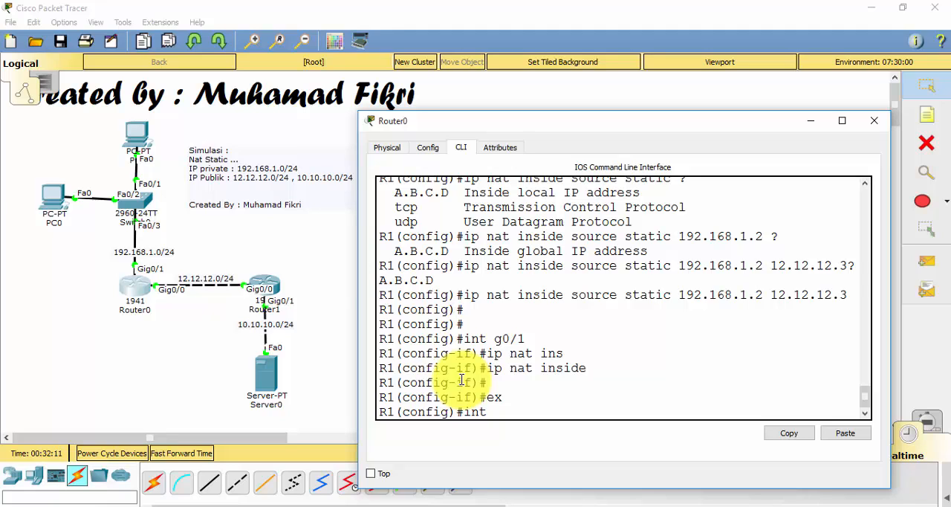
text( g0/0)
key(Return)
text(ip n)
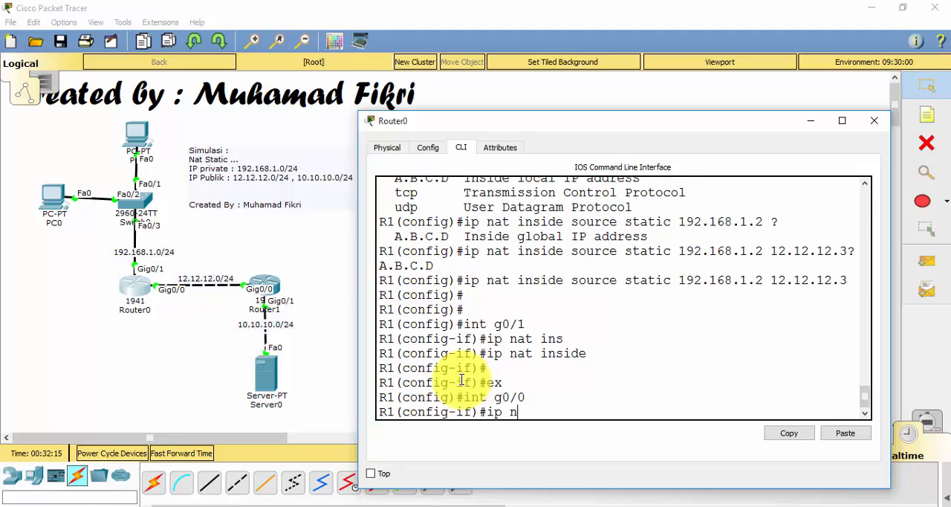
text(at out)
key(Tab)
key(Return)
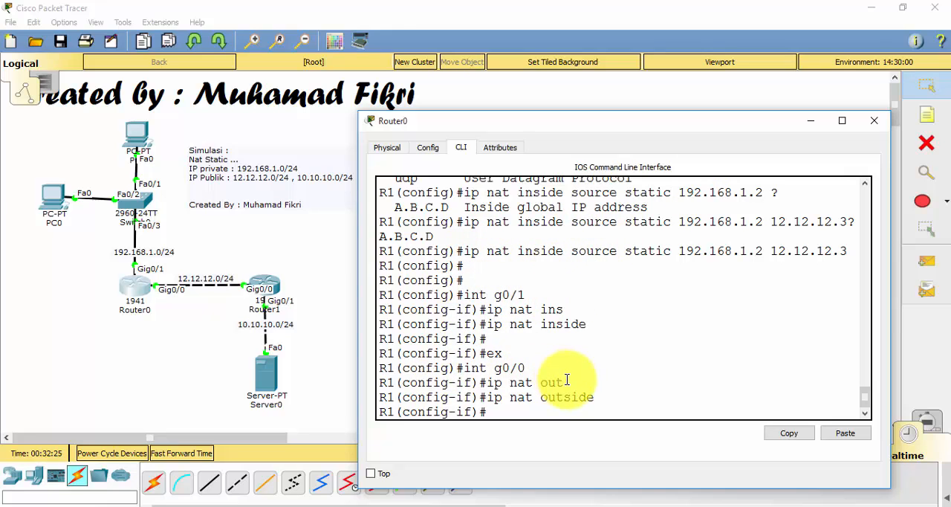
key(Return)
text(ex)
key(Return)
key(Return)
key(Return)
key(Return)
key(Return)
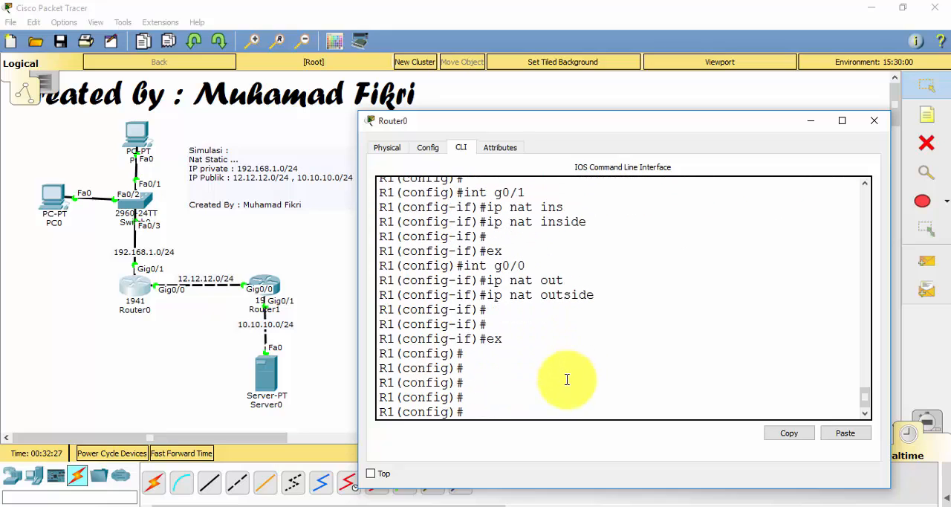
Minimize Router0's window, ping 10.10.10.2 from PC0's command prompt, and minimize PC0's window
click(806, 122)
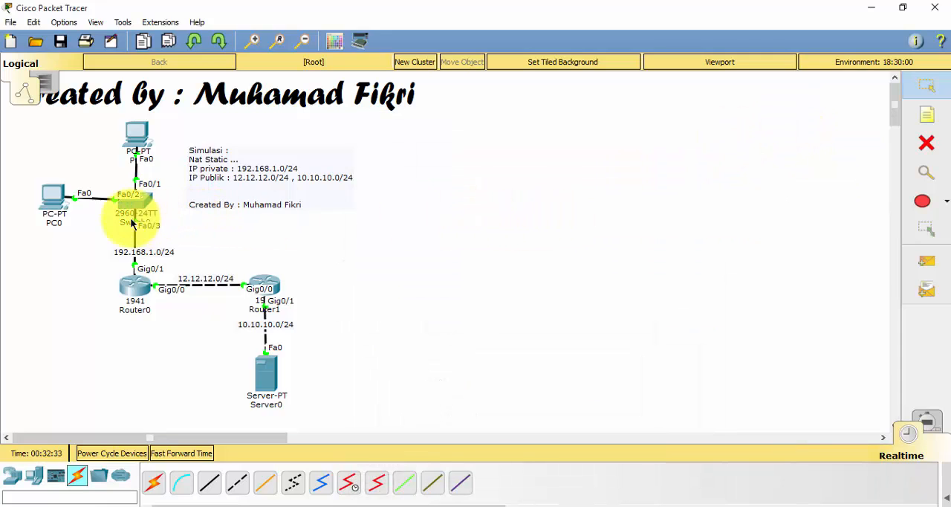
click(50, 198)
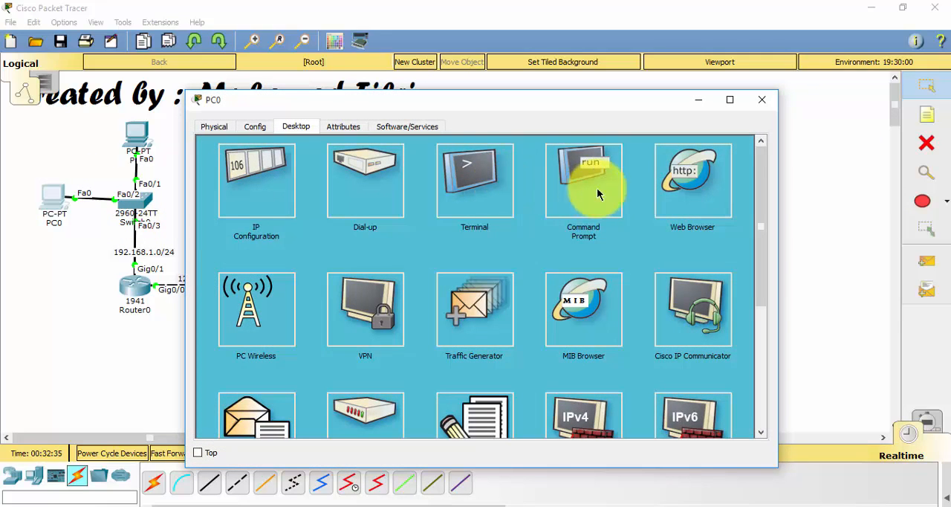
click(599, 195)
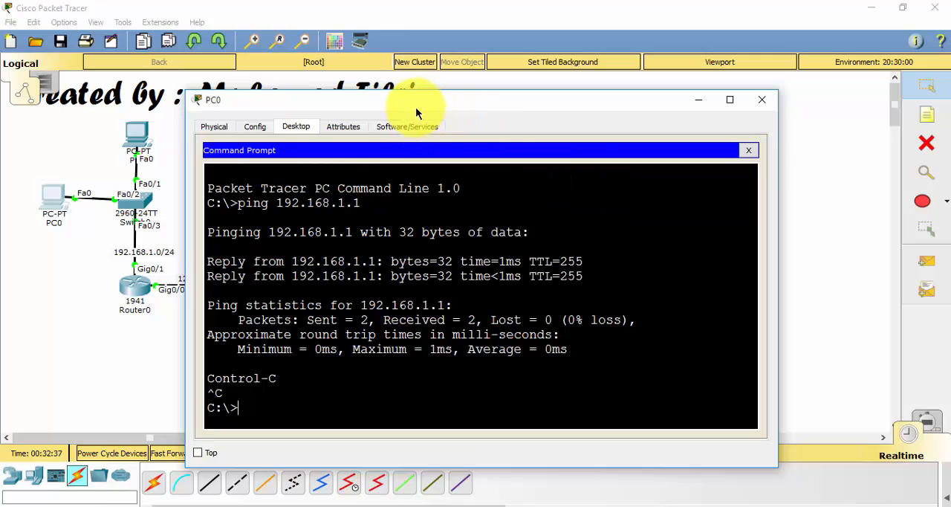
drag(416, 111, 592, 137)
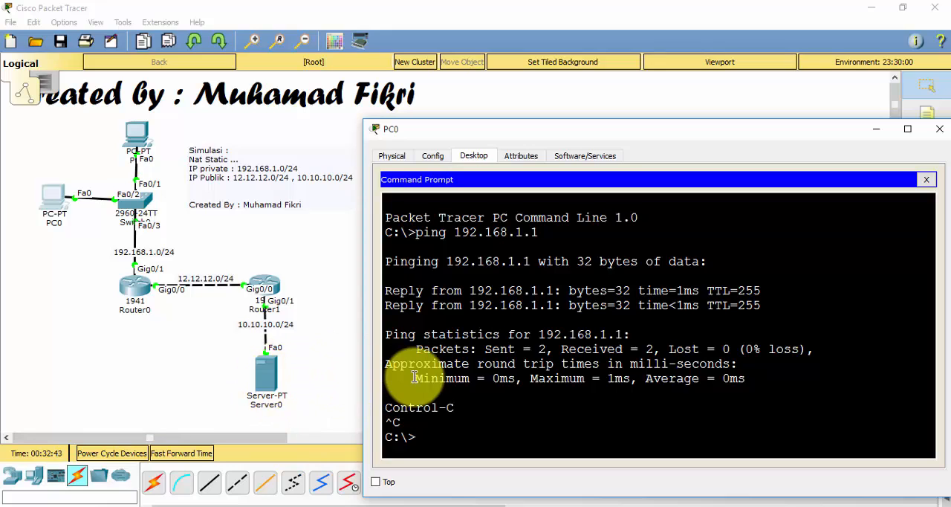
text(ping 10.10.10.2)
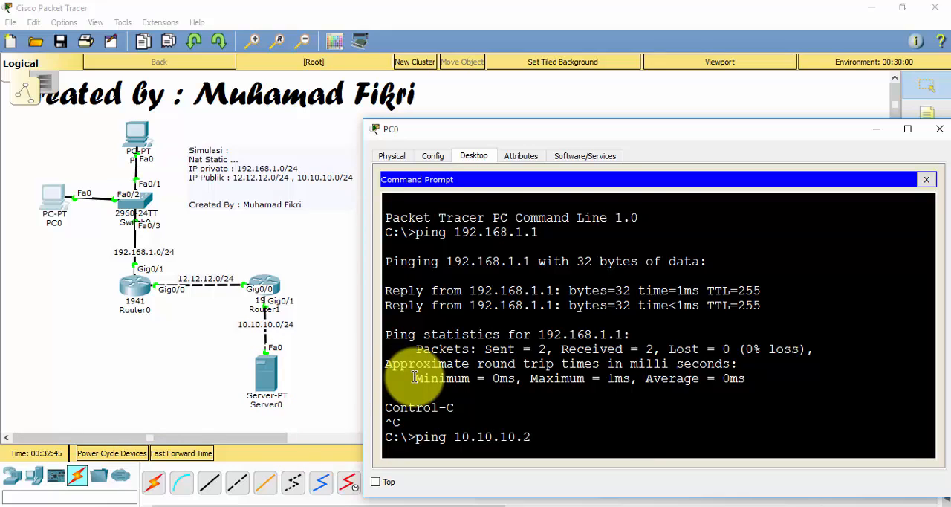
key(Return)
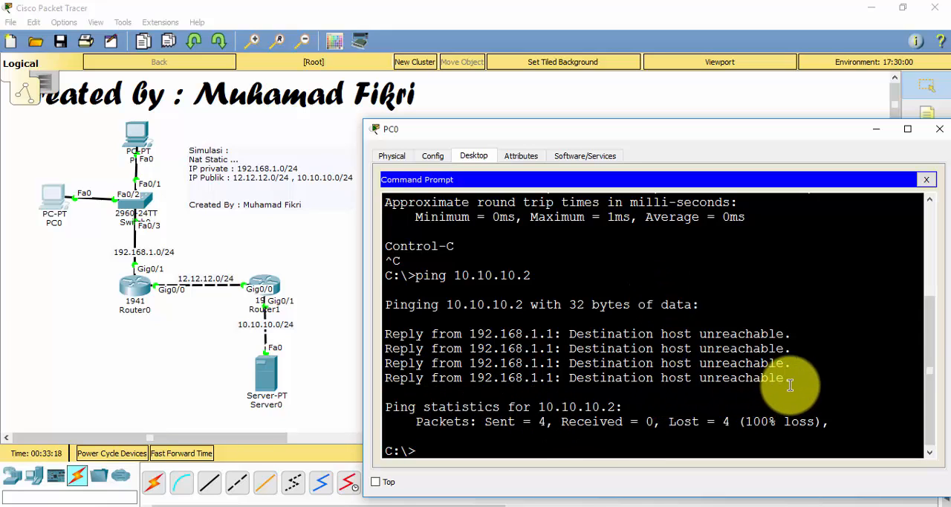
drag(793, 379, 384, 333)
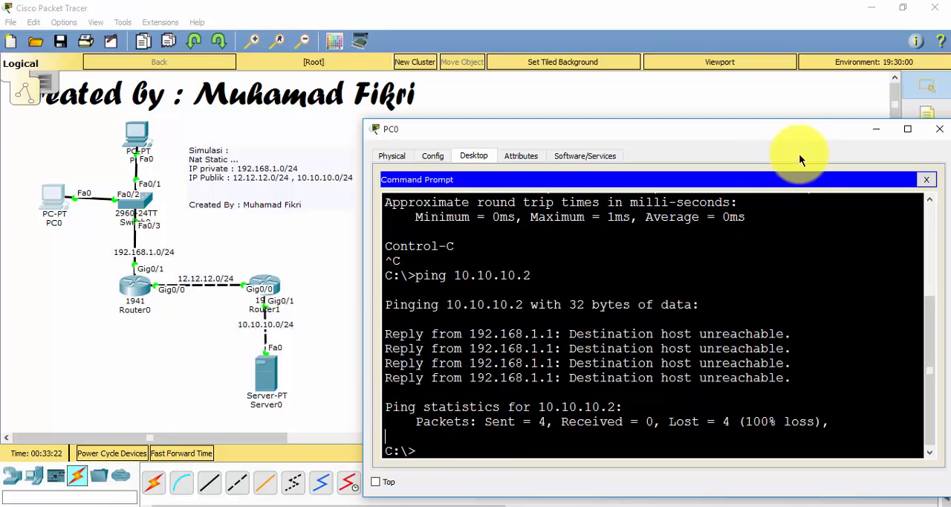
click(881, 130)
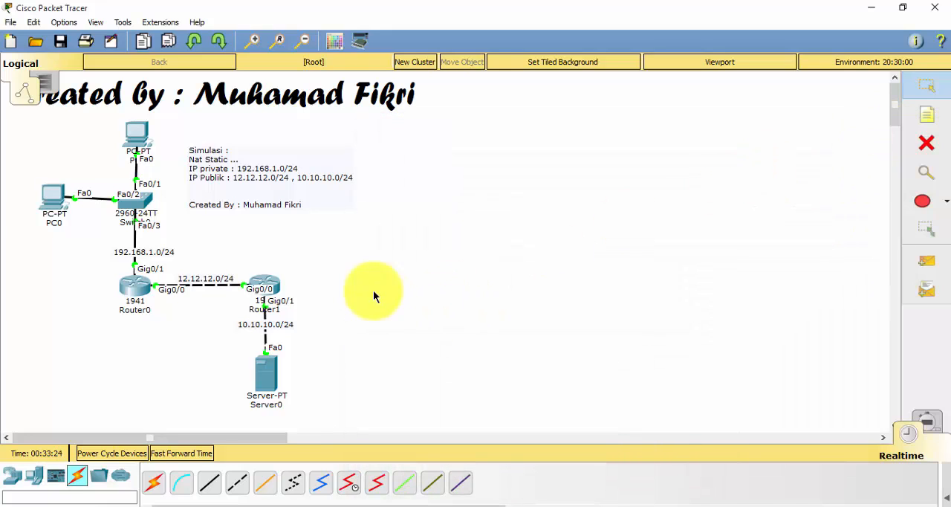
Add a default route on R1 for 0.0.0.0 0.0.0.0 via next hop 12.12.12.2, then minimize Router0's window
click(134, 288)
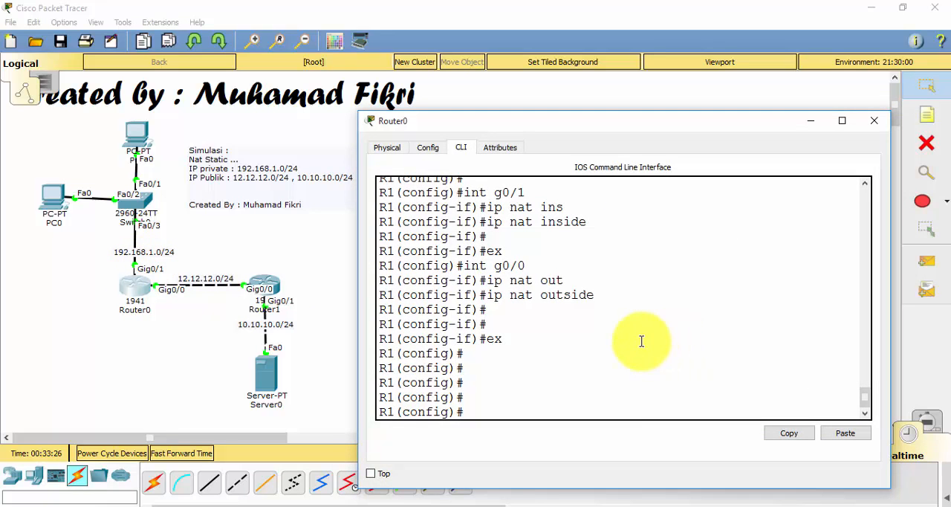
key(Return)
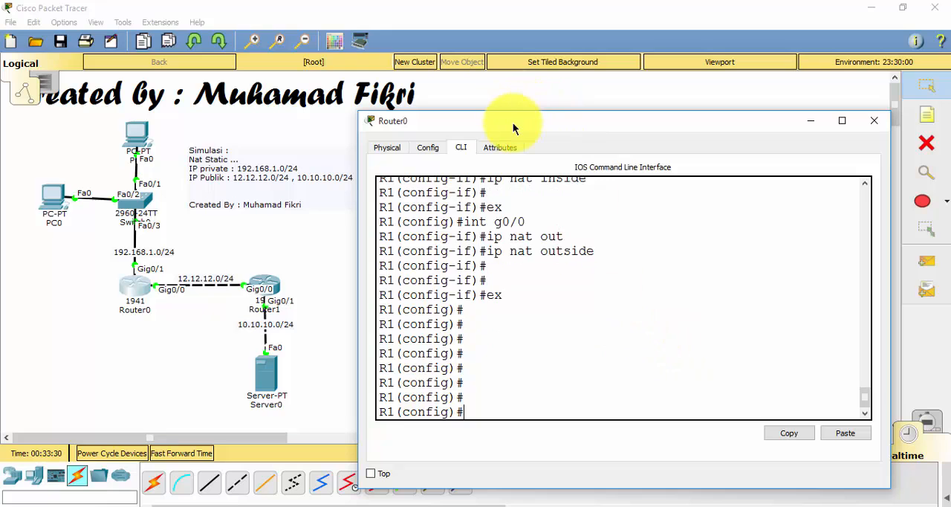
drag(512, 129, 517, 128)
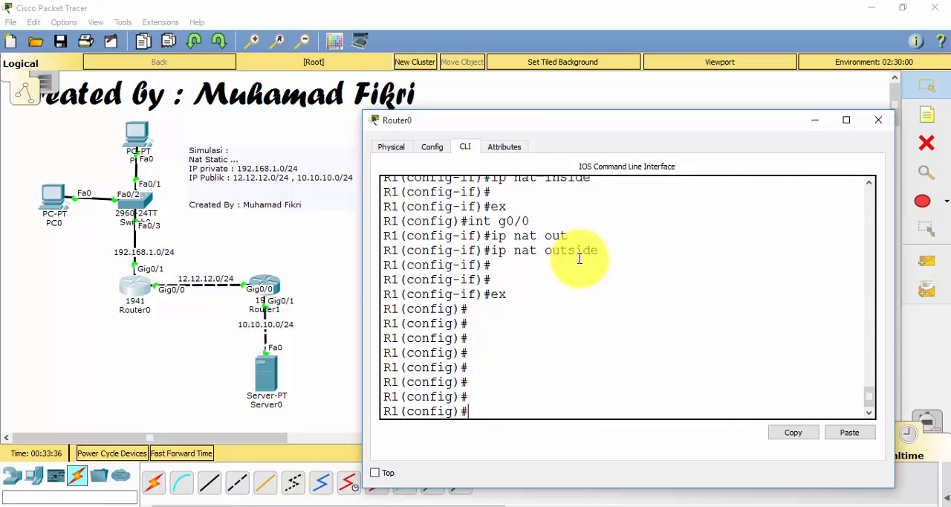
text(ip route 0.0.0.0)
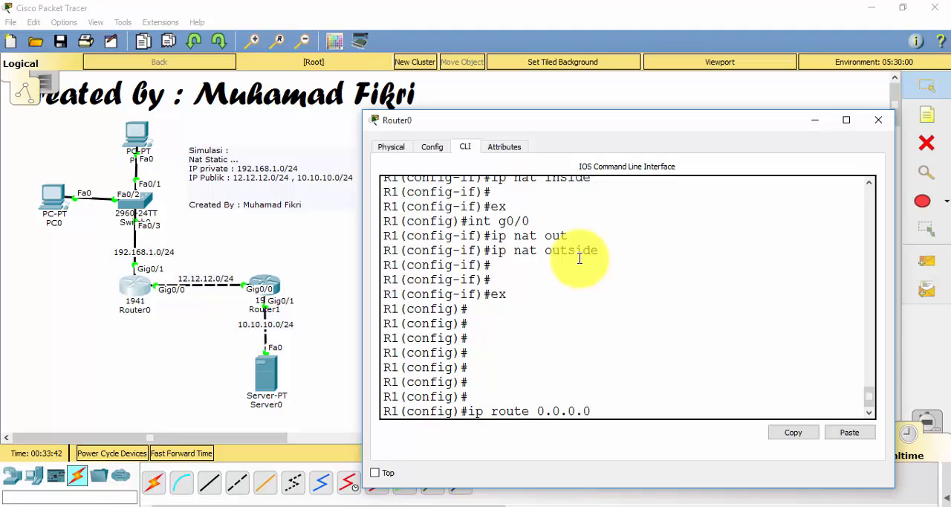
text( 0.0.0.0 12.12.12.2)
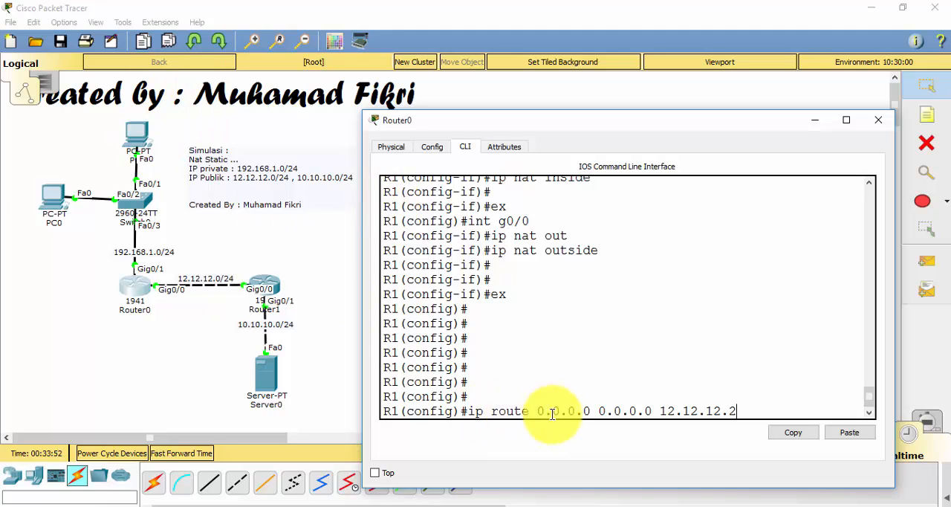
drag(538, 413, 649, 416)
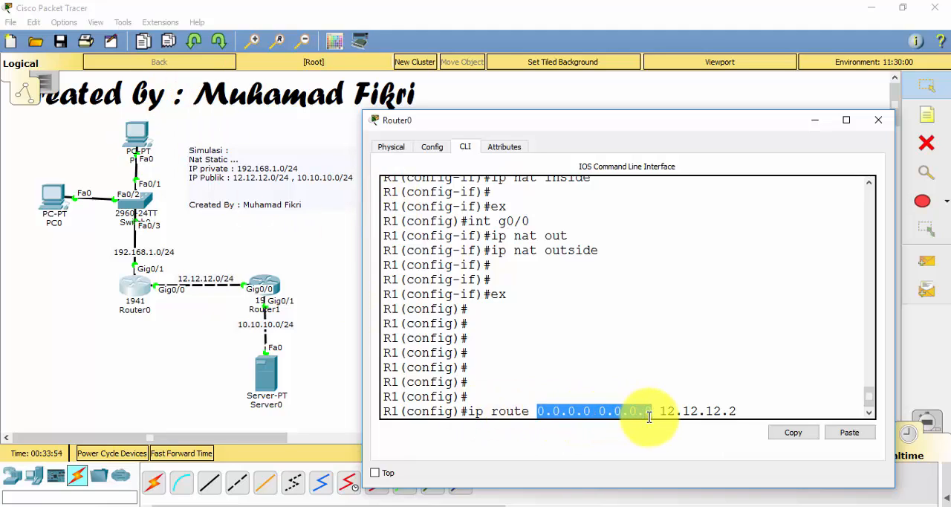
click(648, 417)
drag(538, 410, 637, 410)
click(637, 411)
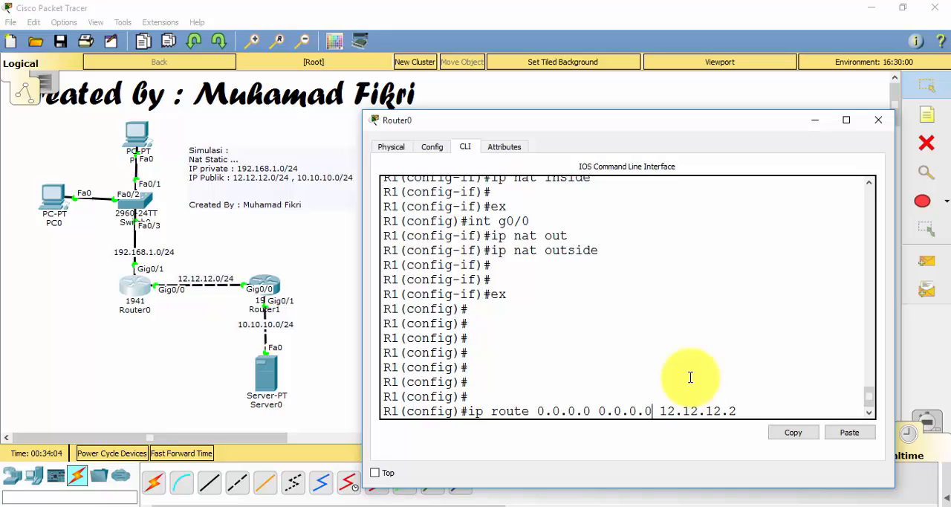
key(Return)
key(Return)
key(Return)
key(Return)
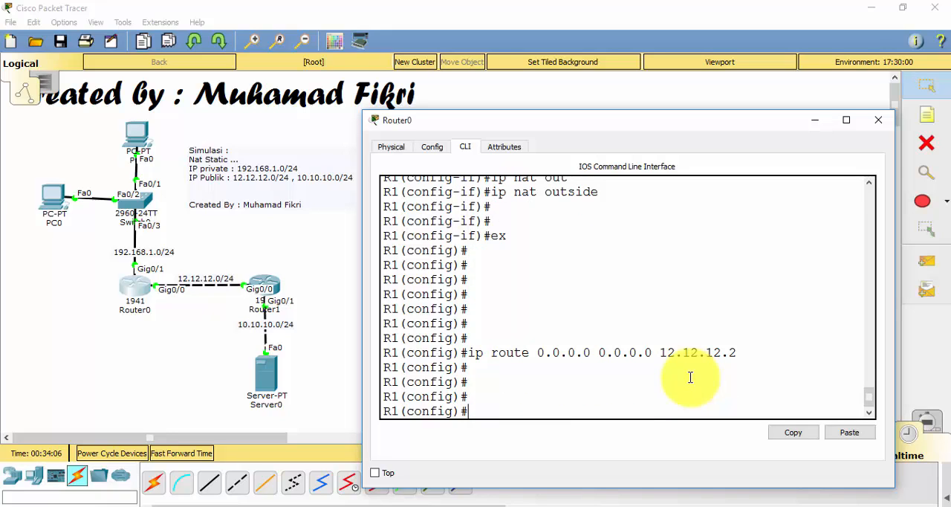
click(820, 125)
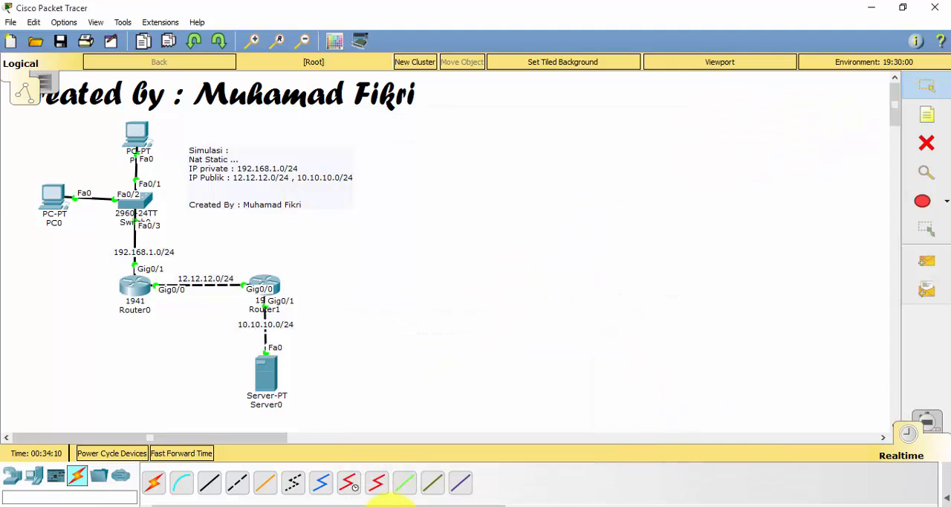
Ping 10.10.10.2 again from PC0's command prompt, highlight the replies, and return to the topology
click(334, 504)
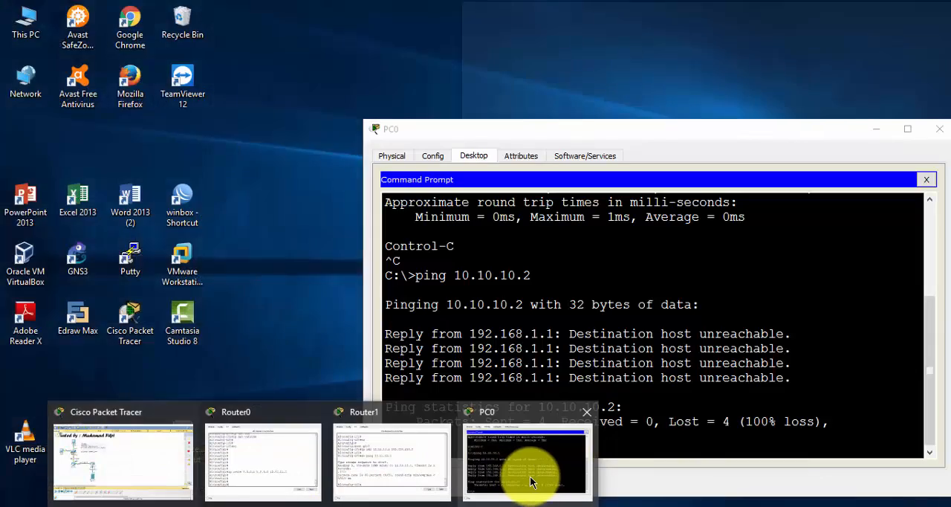
click(530, 476)
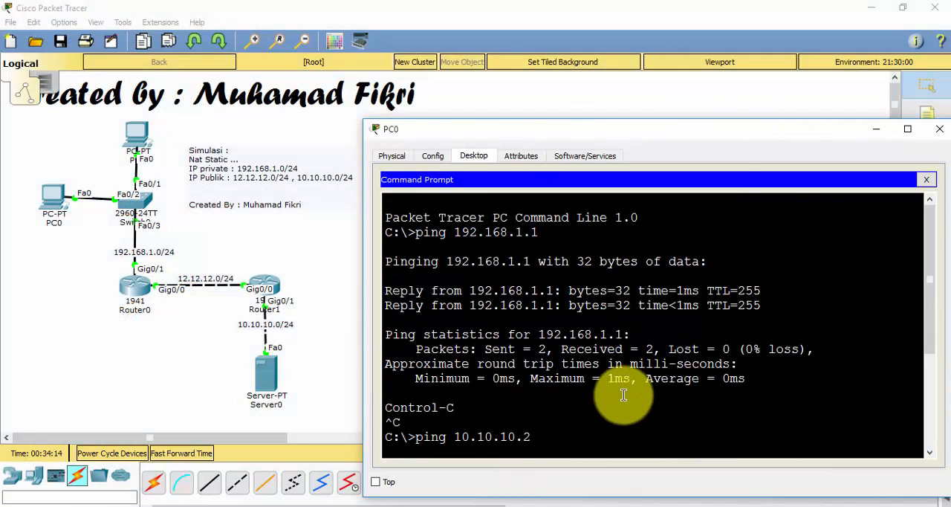
key(Return)
key(Return)
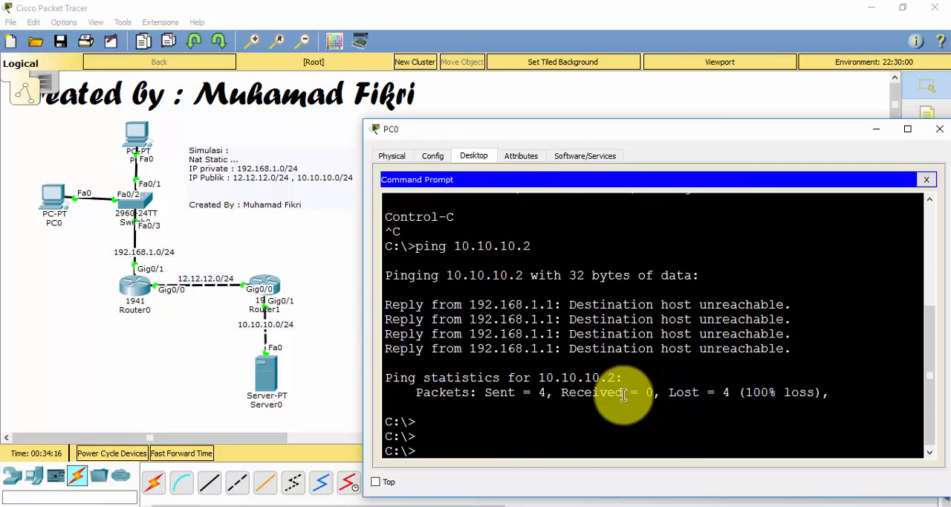
key(Up)
key(Return)
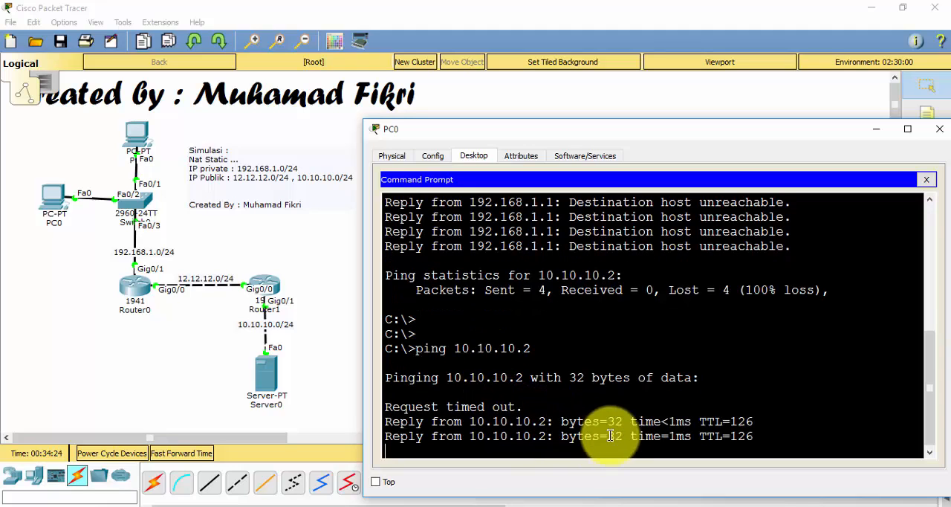
drag(754, 349, 408, 318)
click(408, 318)
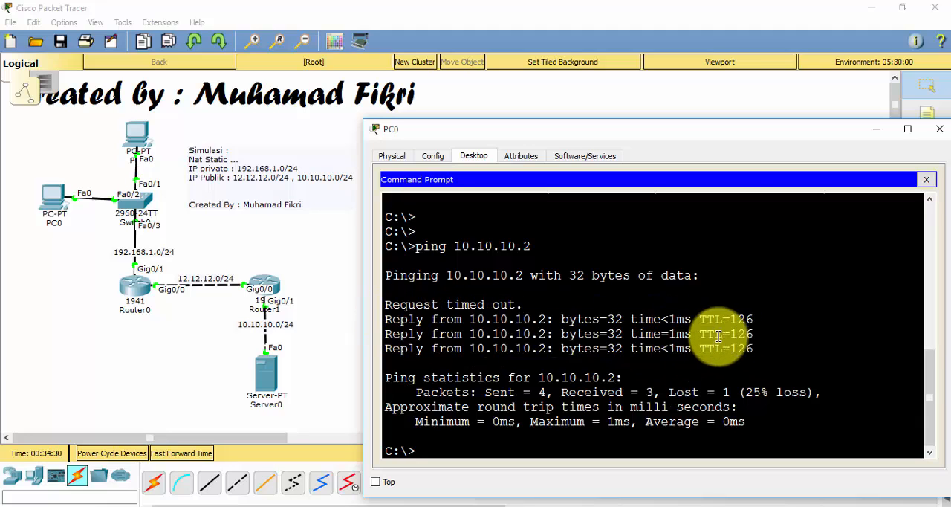
drag(752, 349, 377, 323)
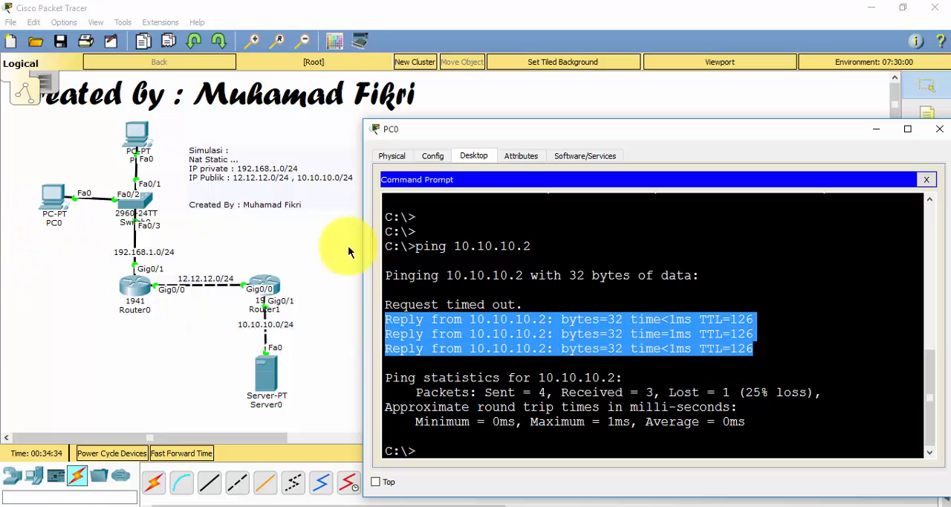
click(289, 246)
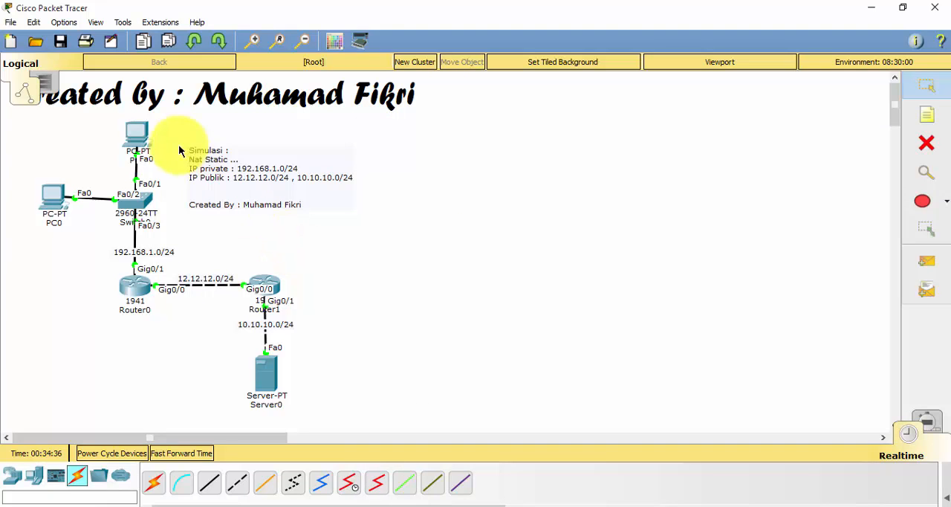
Ping 10.10.10.2 from PC1's command prompt, stop the ping, and minimize PC1's window
click(136, 135)
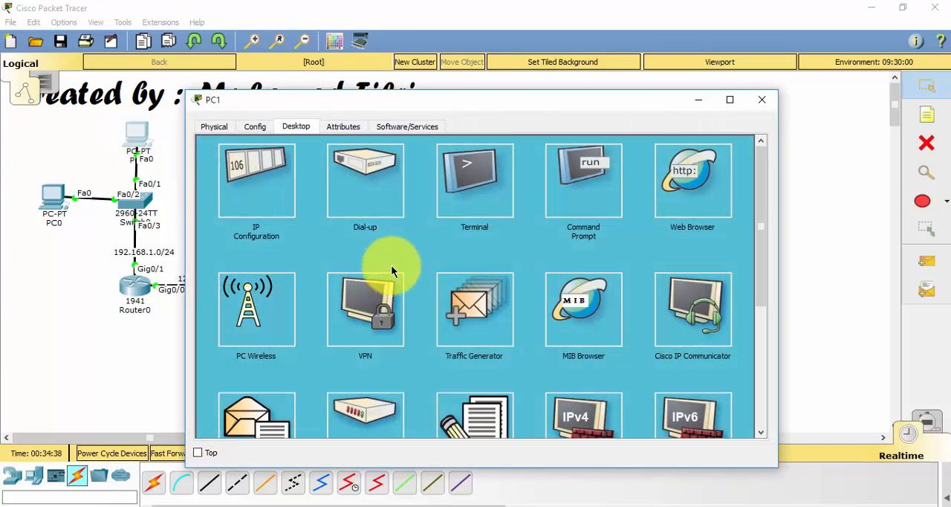
click(568, 199)
text(ping)
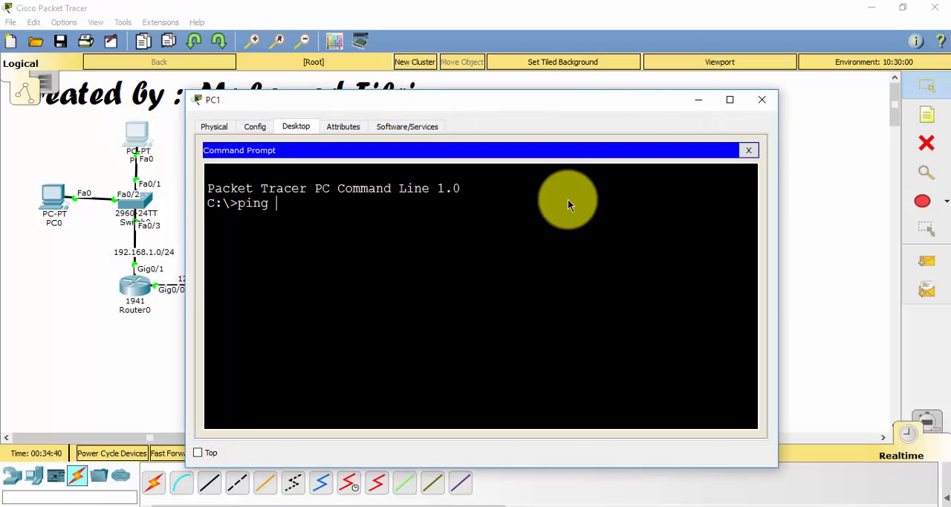
text( 10.10.10.2)
key(Return)
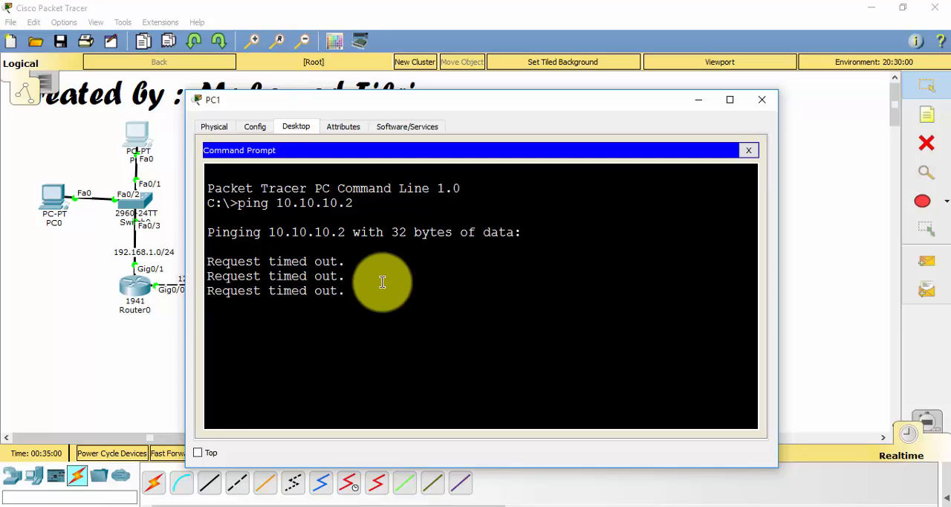
key(ctrl+c)
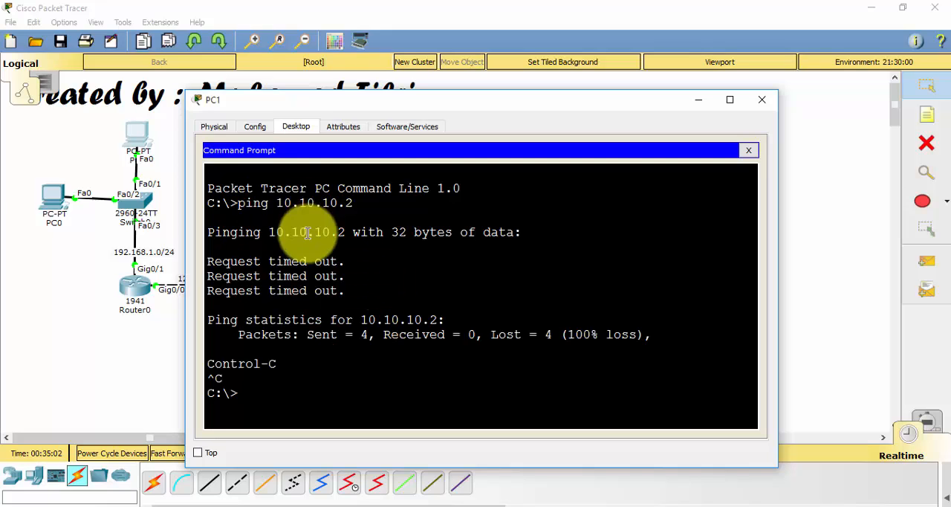
click(699, 101)
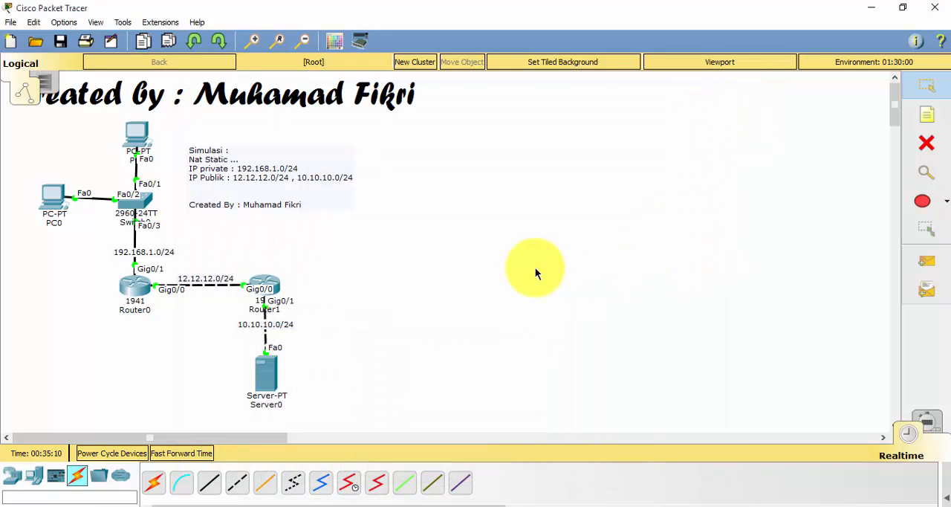
Ping the inside global address 12.12.12.3 from Server0's command prompt and highlight the replies
drag(429, 245, 453, 173)
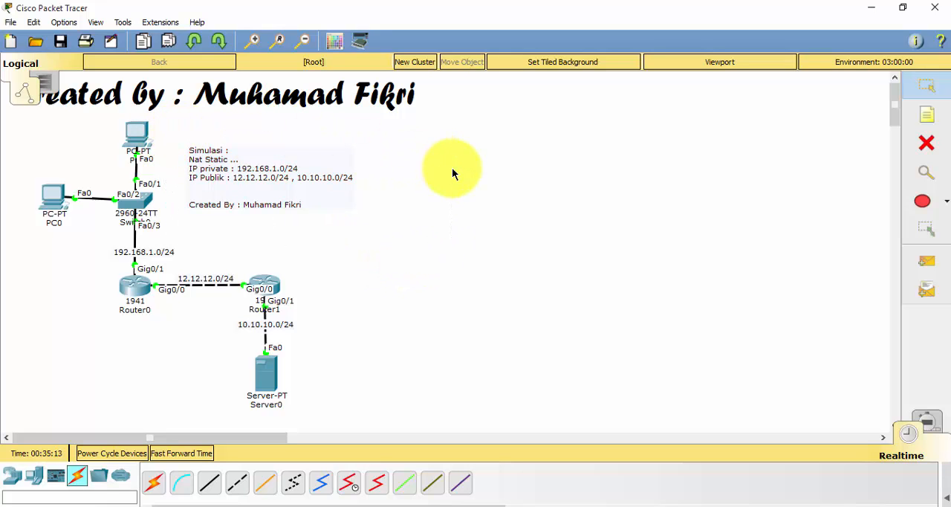
click(264, 380)
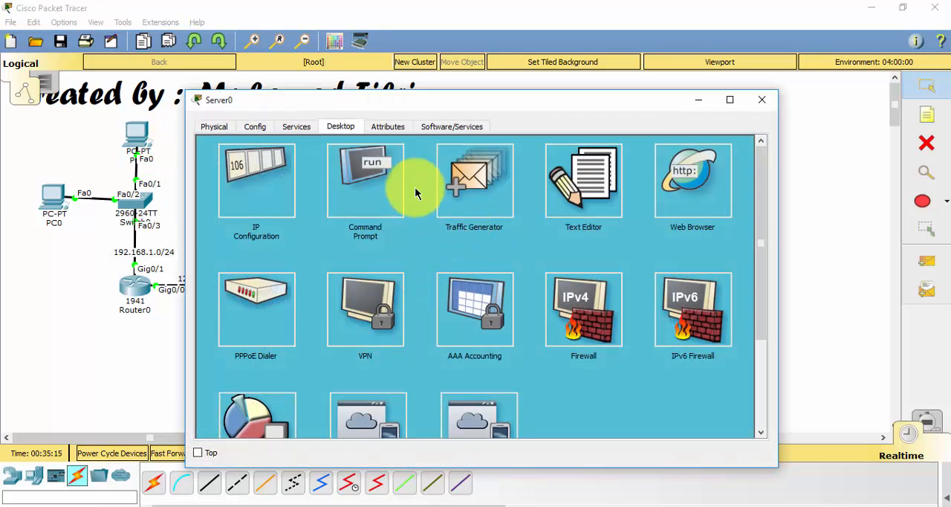
click(383, 165)
drag(319, 111, 500, 142)
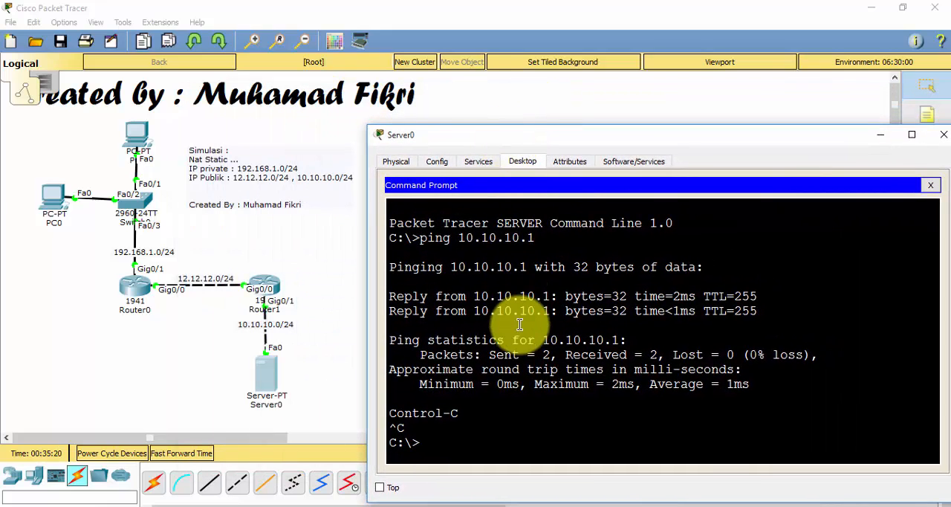
text(ping)
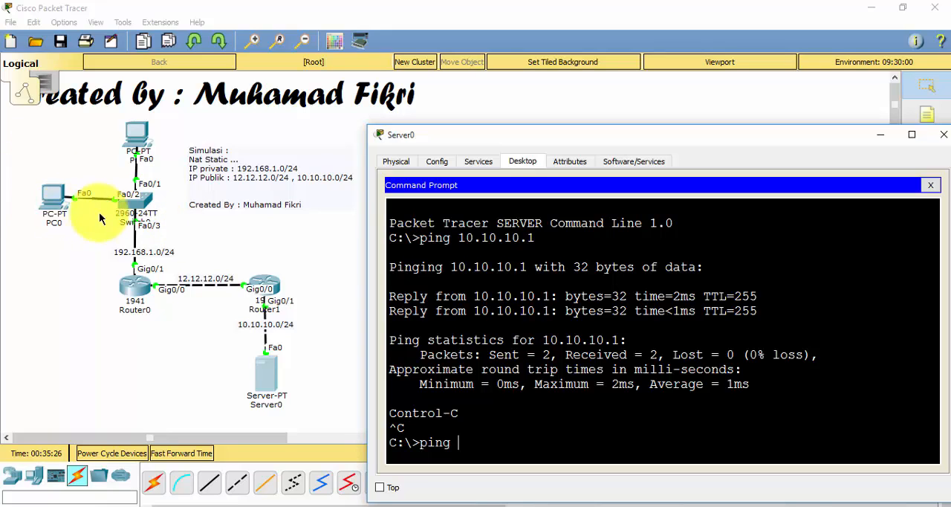
text(12.12.12.)
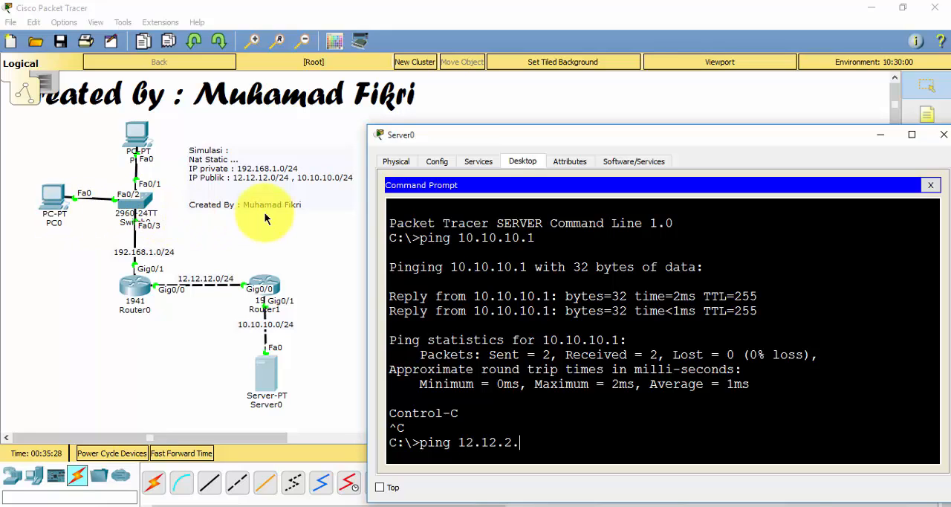
key(BackSpace)
key(BackSpace)
text(12.3)
key(Return)
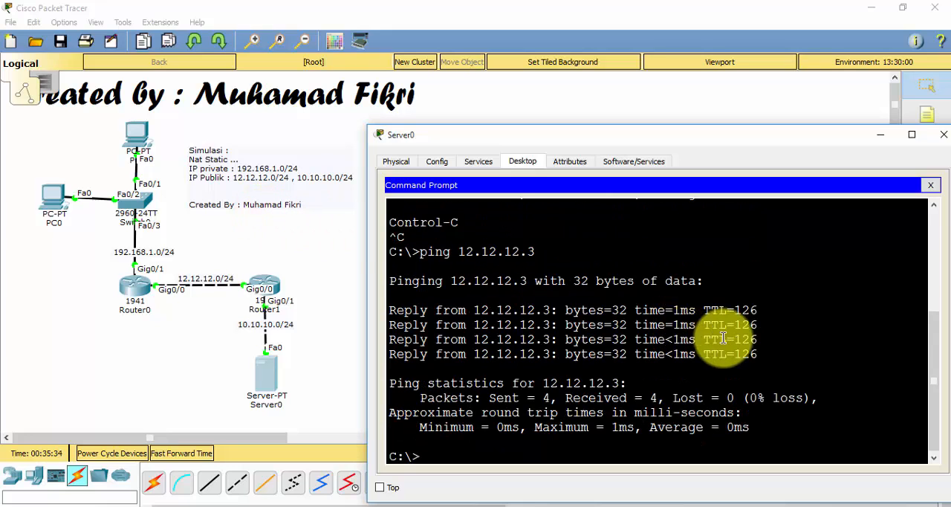
drag(759, 352, 388, 310)
click(389, 311)
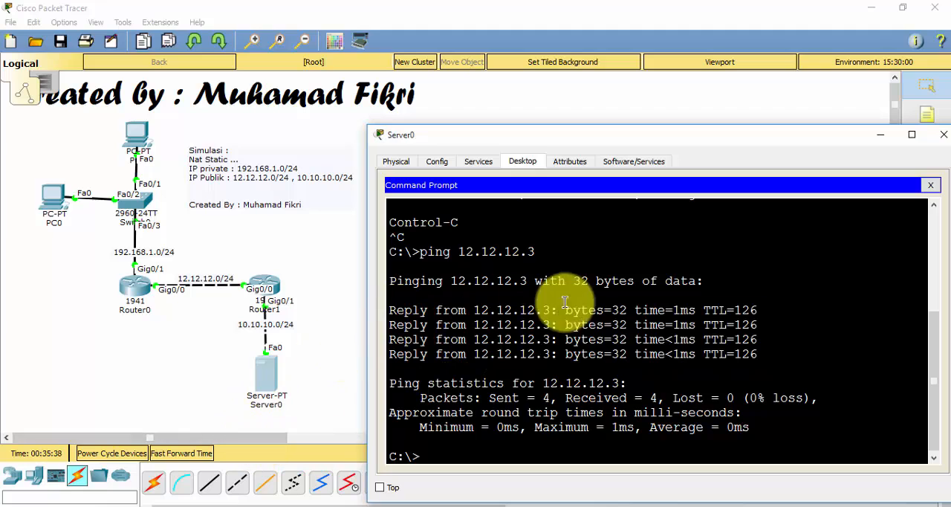
drag(780, 360, 367, 314)
click(728, 386)
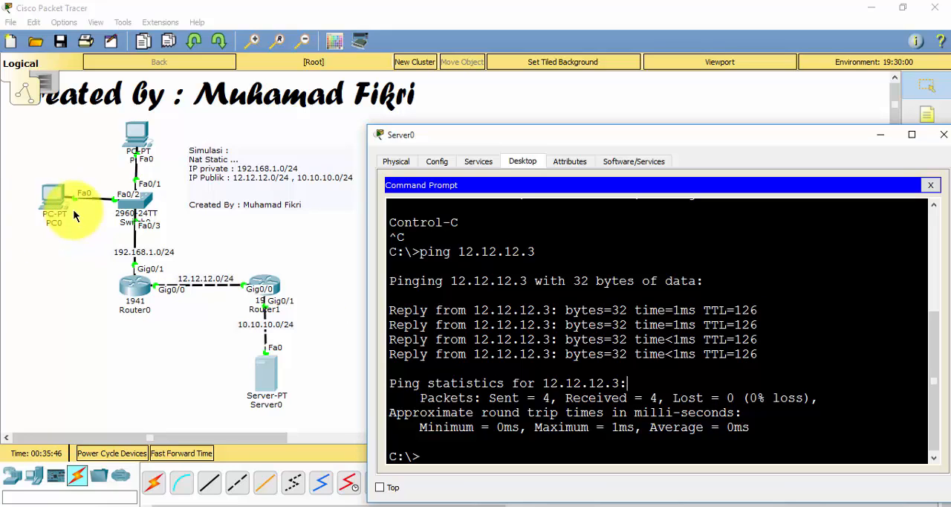
Ping the private address 192.168.1.2 from Server0's command prompt, stop the ping, and close Server0's window
key(Return)
key(Return)
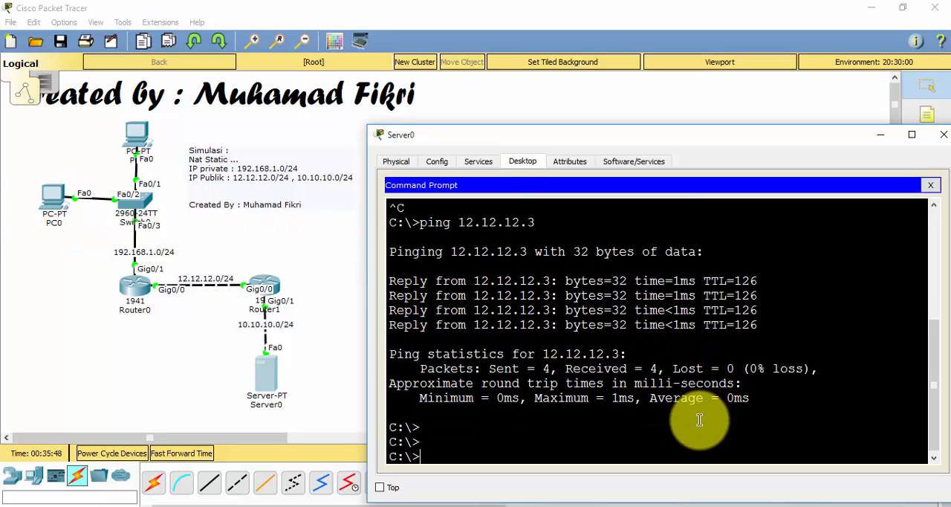
text(ping 192.16)
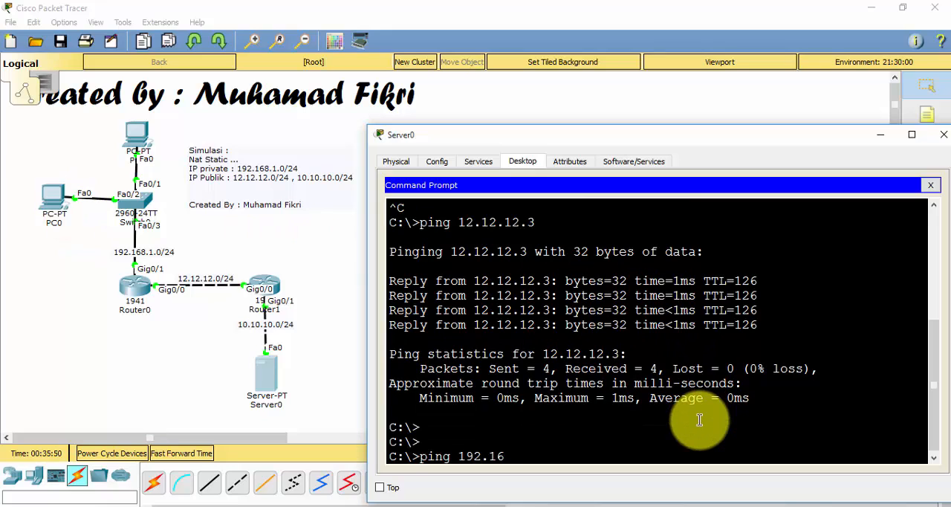
text(8.1.2)
key(Return)
key(ctrl+c)
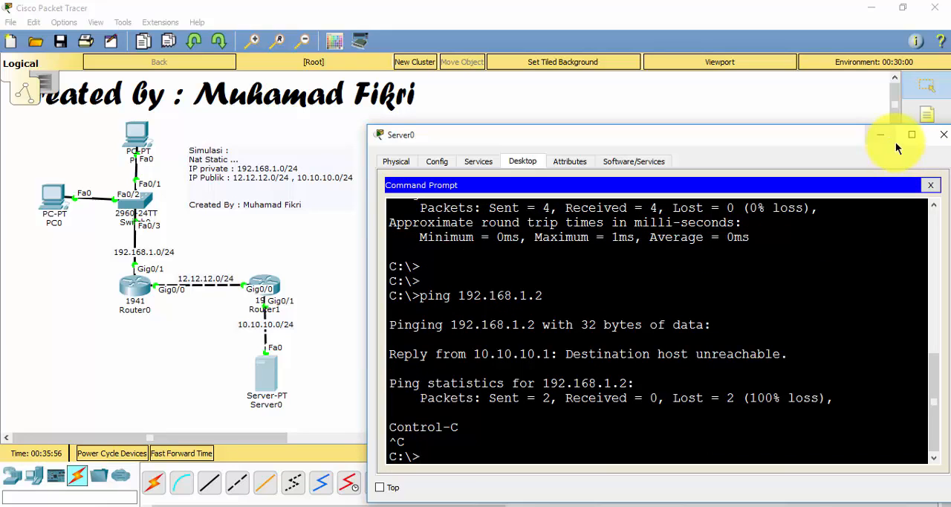
click(942, 135)
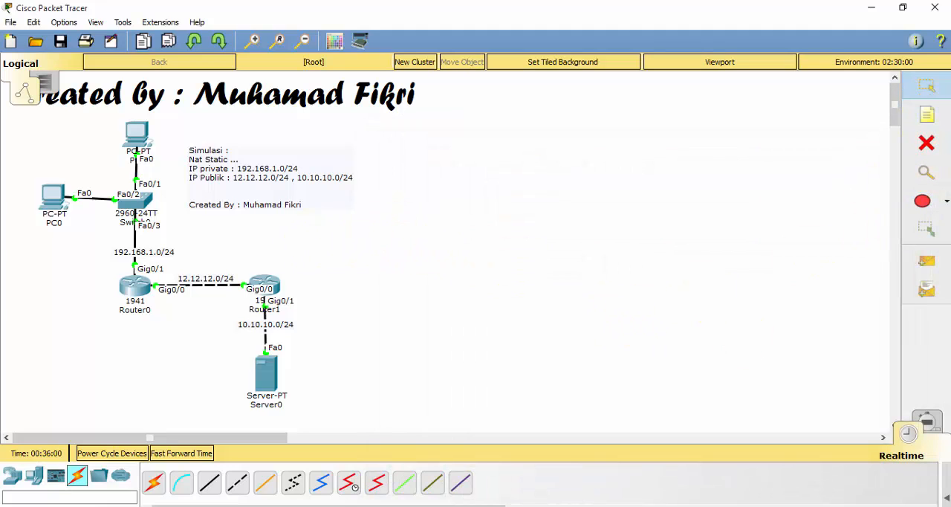
Switch to the Notepad notes and add the heading "Dibutuhkan :" above the #Lab41 line, separated by a blank line from the preceding text
click(364, 506)
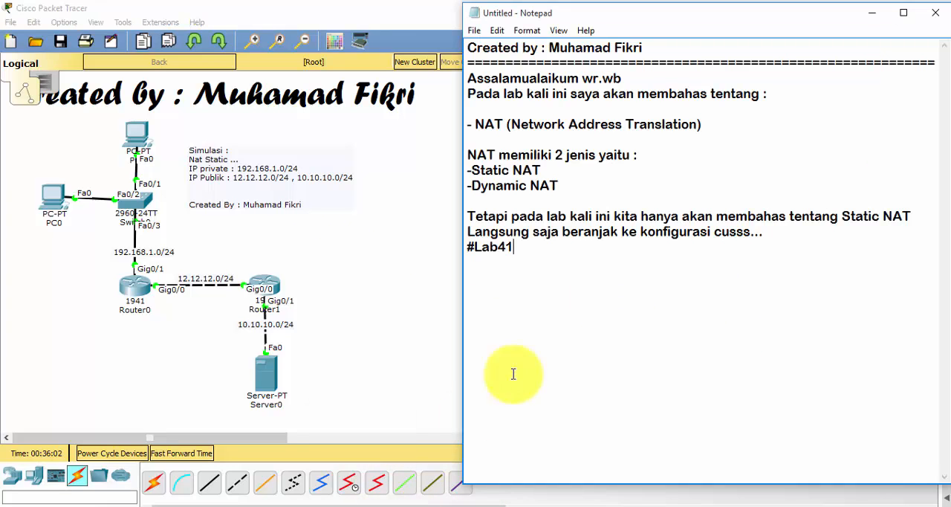
key(Return)
key(Return)
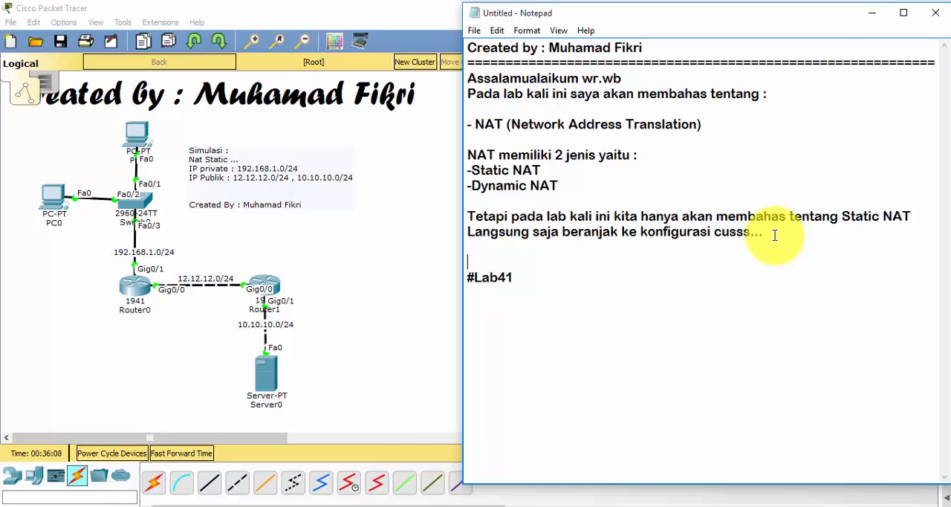
text(ki)
key(BackSpace)
key(BackSpace)
key(BackSpace)
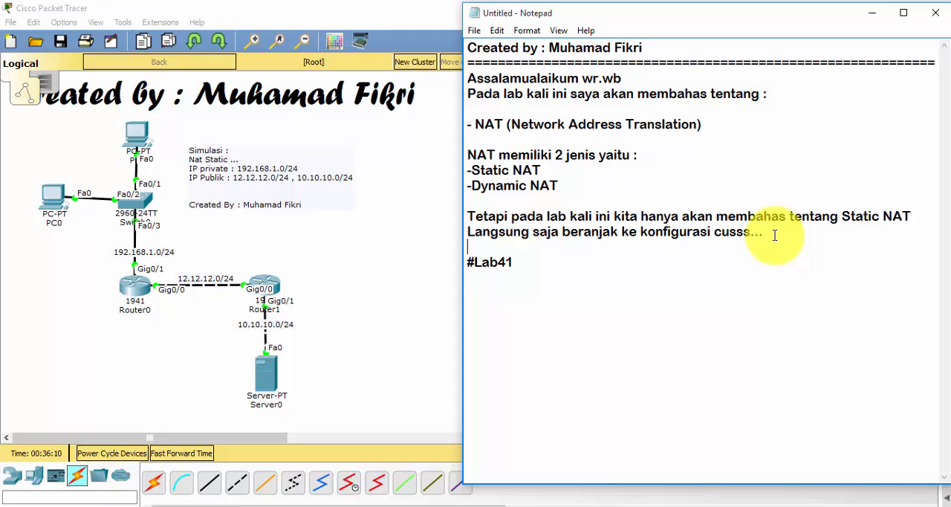
key(Return)
text(Dibu)
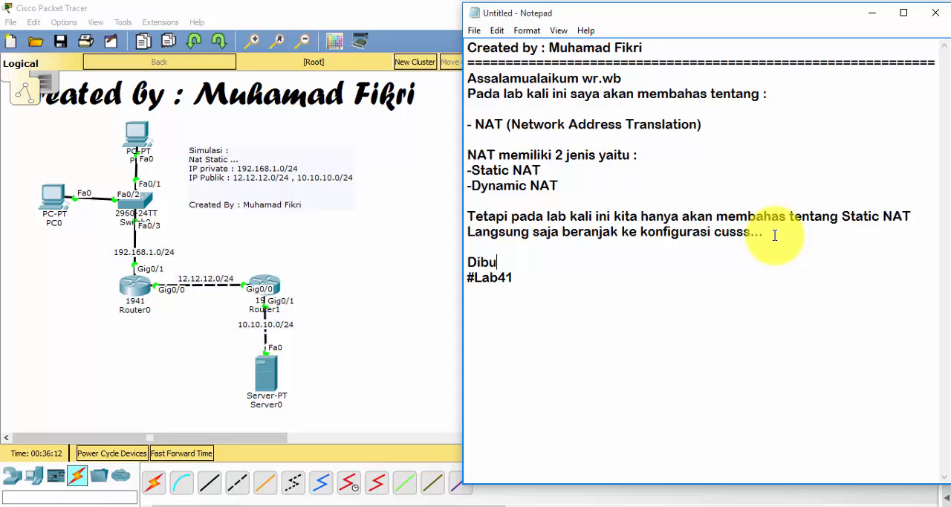
text(tuhkan :)
key(Return)
key(Return)
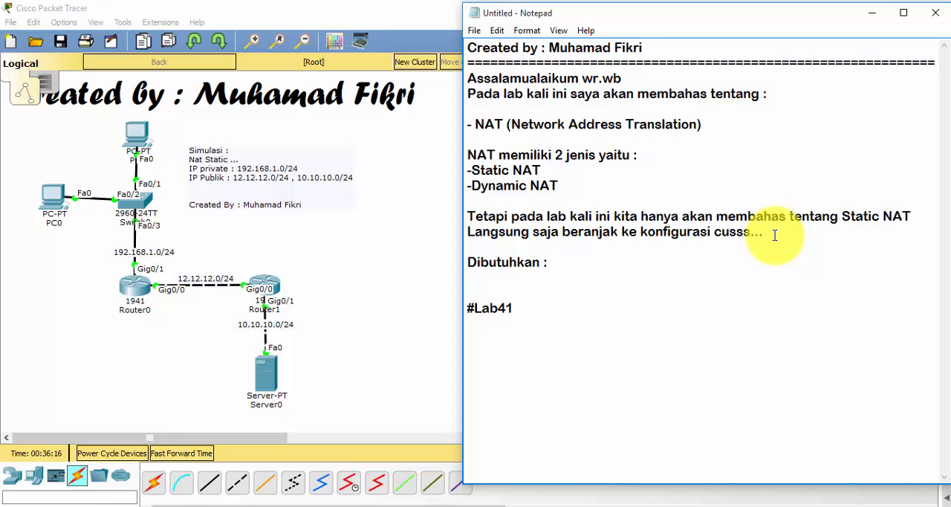
Write the first list item "- IP nat inside source" directly under the "Dibutuhkan :" heading
key(BackSpace)
text(- IP)
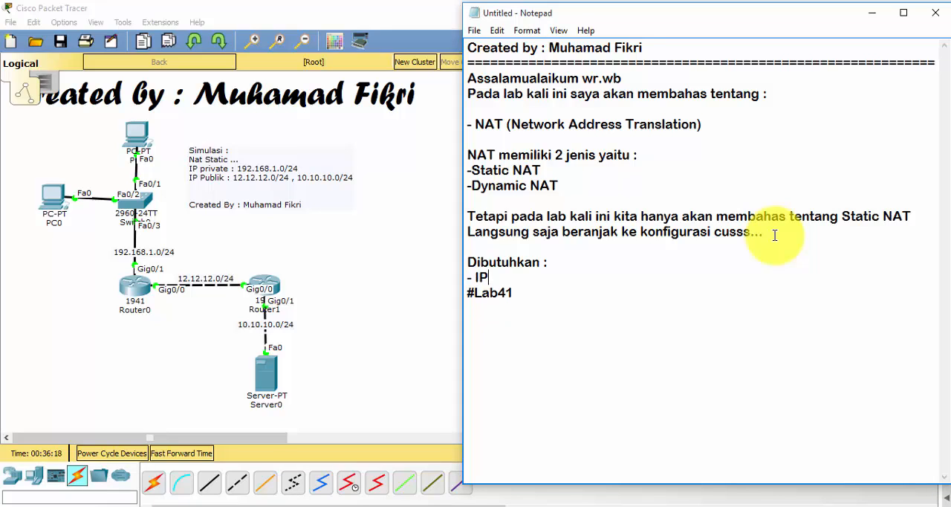
text( nat inside source)
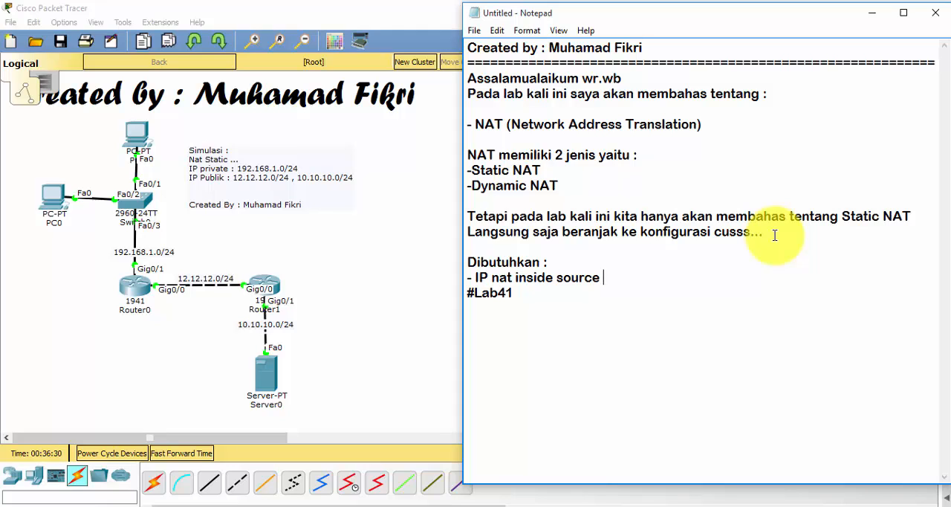
Add a second list item reading "- Interface inside dan outside"
key(Return)
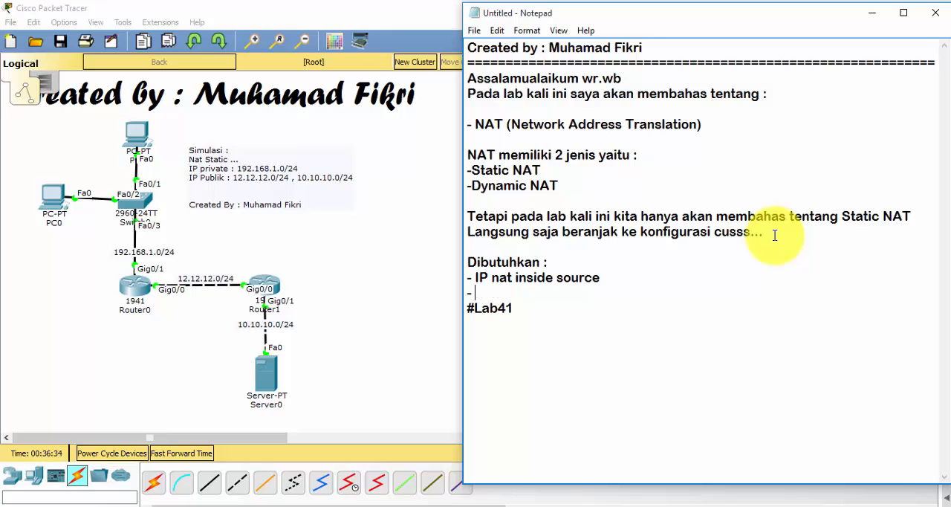
text(- Interface in)
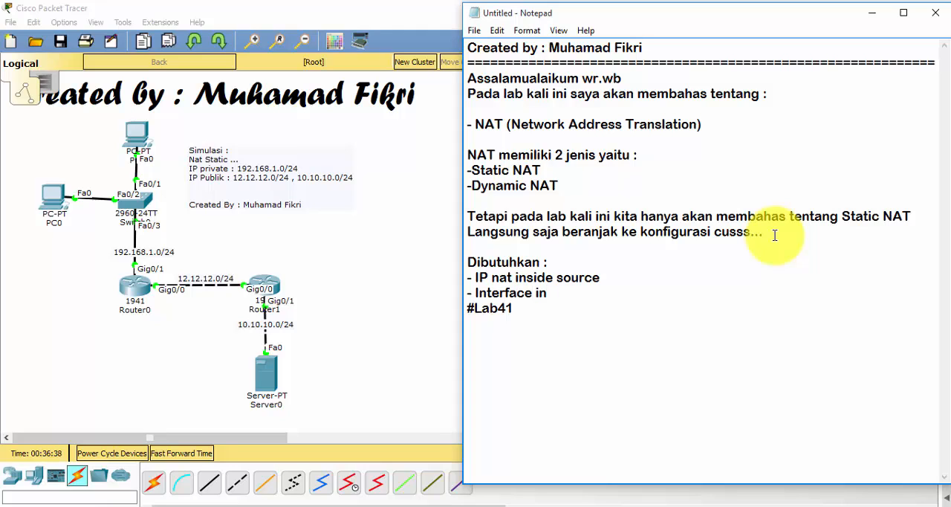
text(side dan outs)
text(ide)
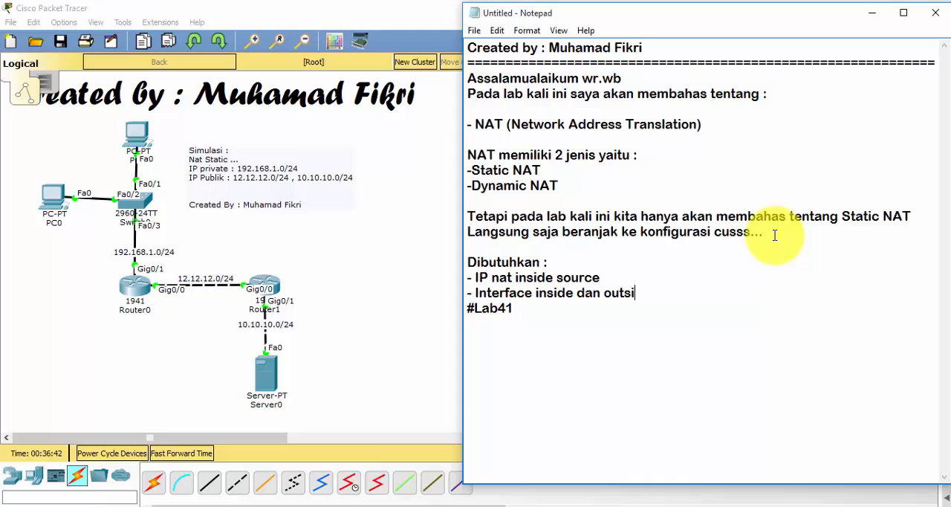
Add a third list item reading "- Default Route" and briefly highlight its text
key(Return)
text(-)
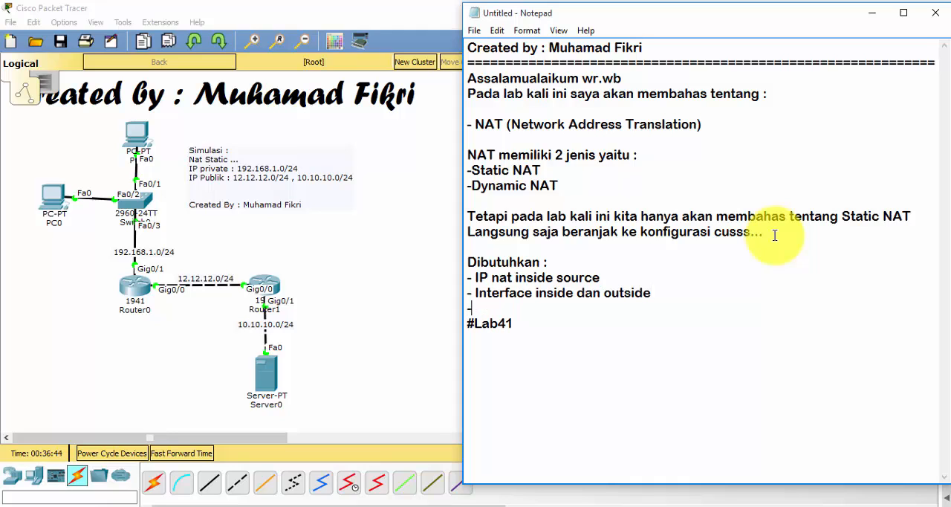
text( Default Route)
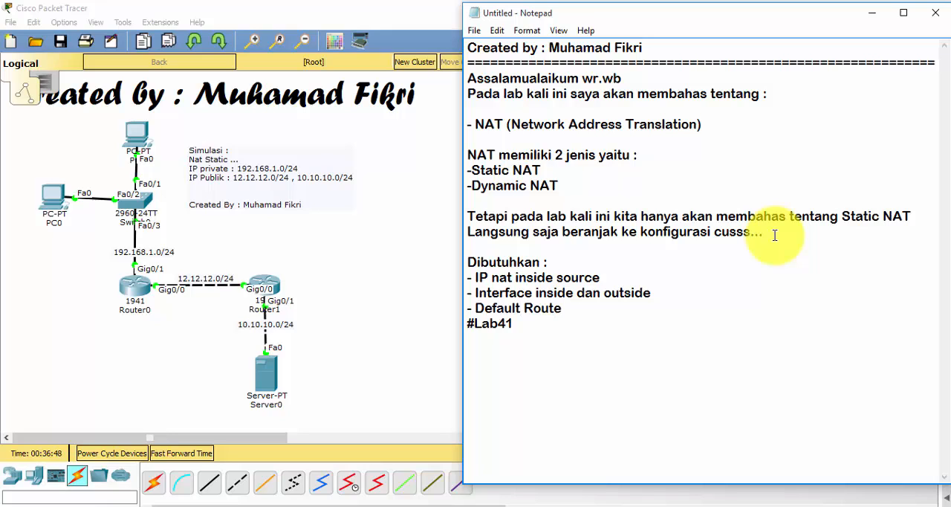
drag(568, 307, 476, 308)
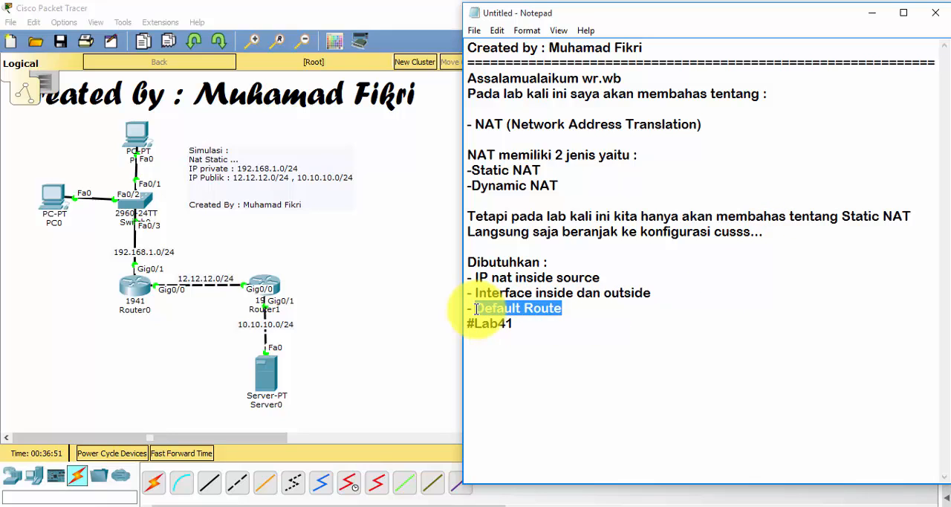
click(590, 310)
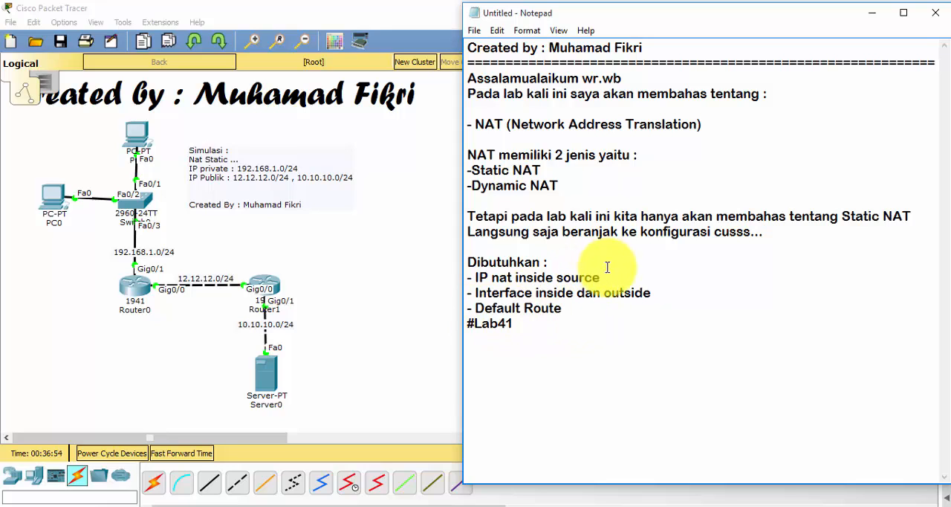
Append "static" to the "IP nat inside source" item and return to the Packet Tracer topology
click(610, 277)
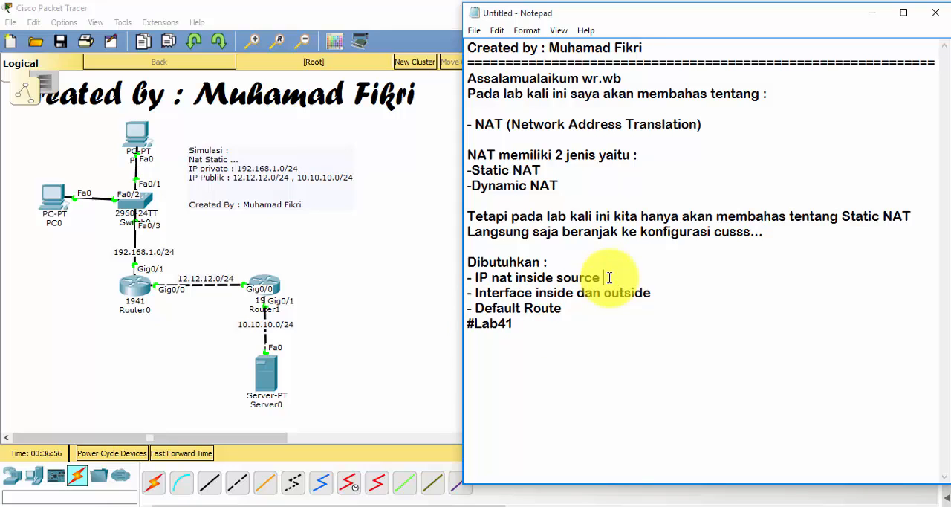
text(static)
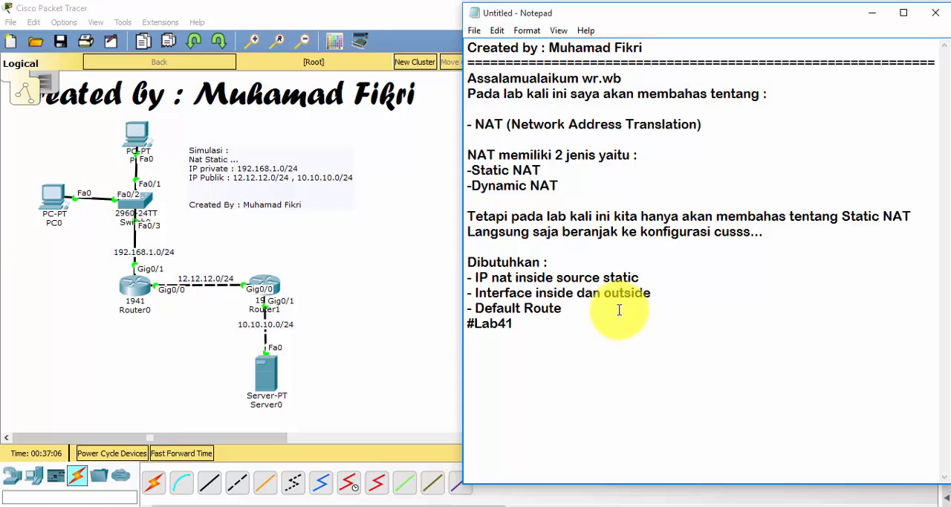
click(409, 300)
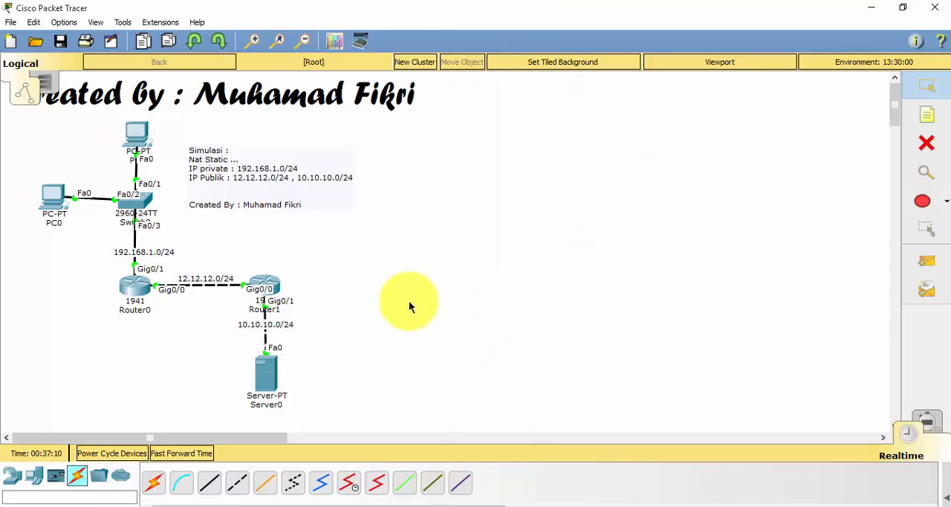